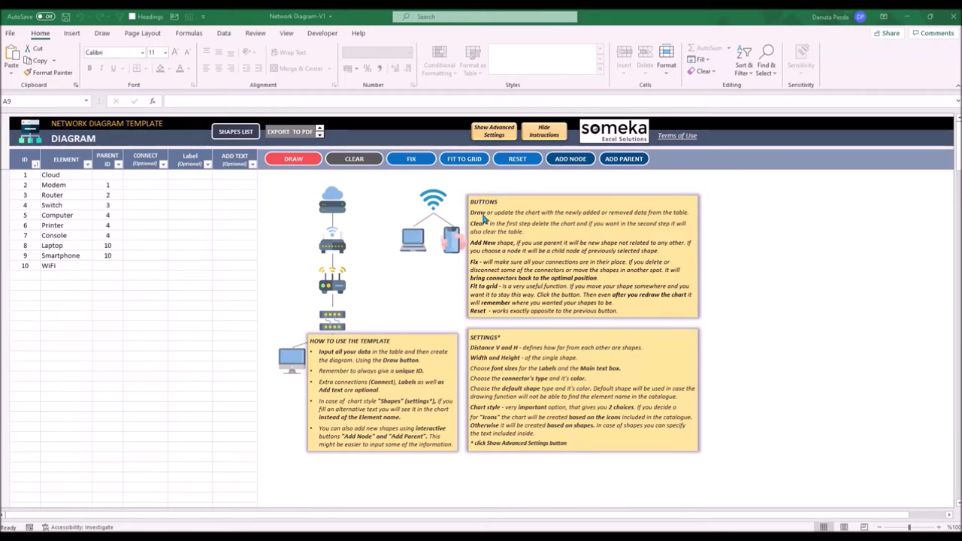
Show the template's advanced settings and hide its instruction notes
{"action": "left_click", "coordinate": [494, 132]}
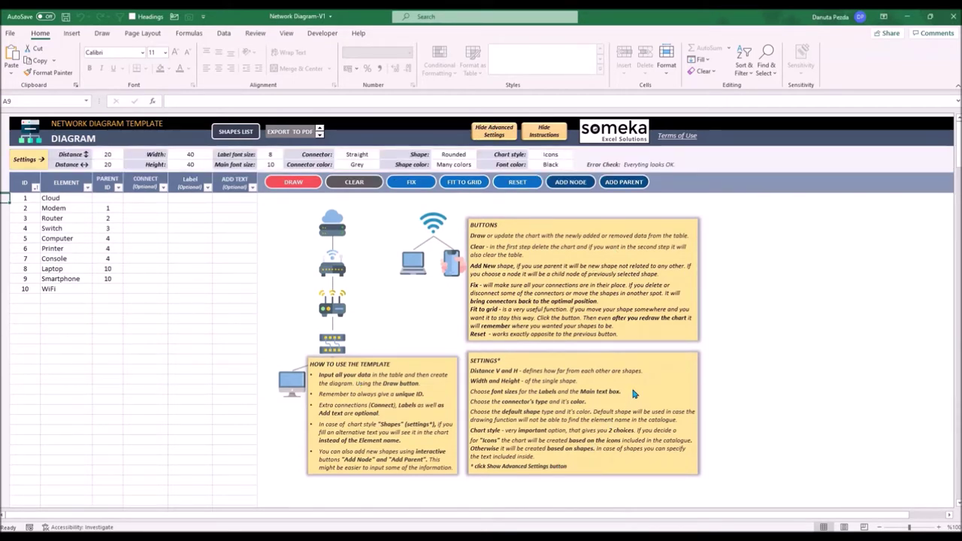
{"action": "left_click", "coordinate": [388, 301]}
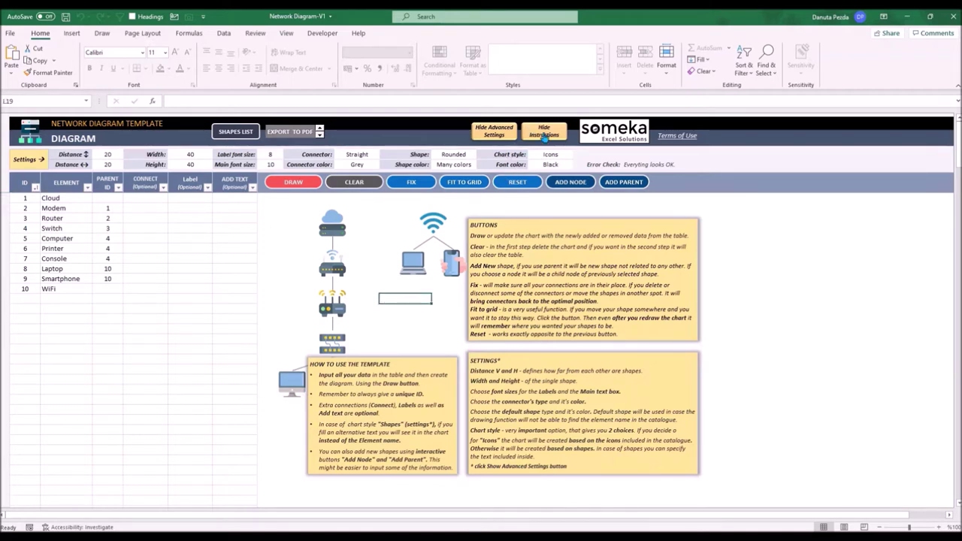
{"action": "left_click", "coordinate": [544, 135]}
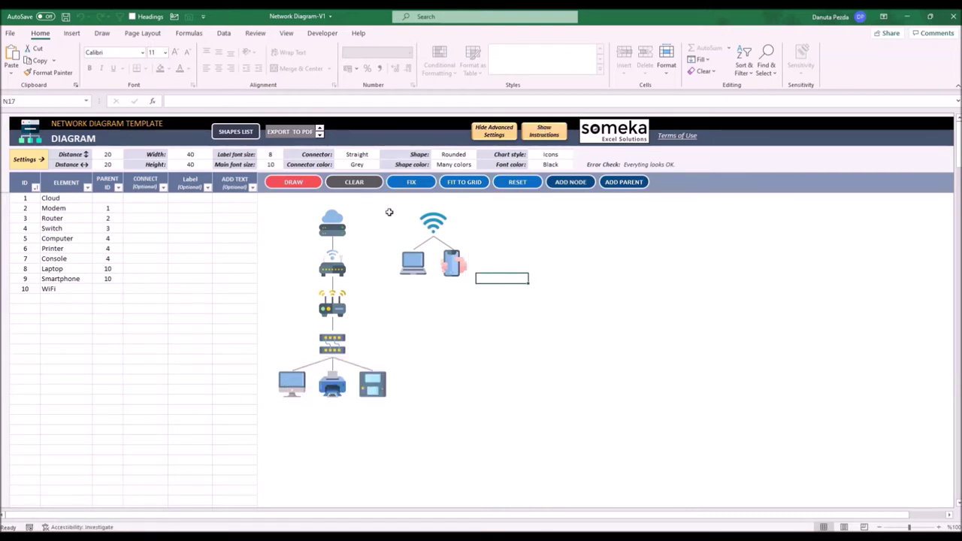
Clear the existing network chart together with all the data in its table
{"action": "left_click", "coordinate": [356, 183]}
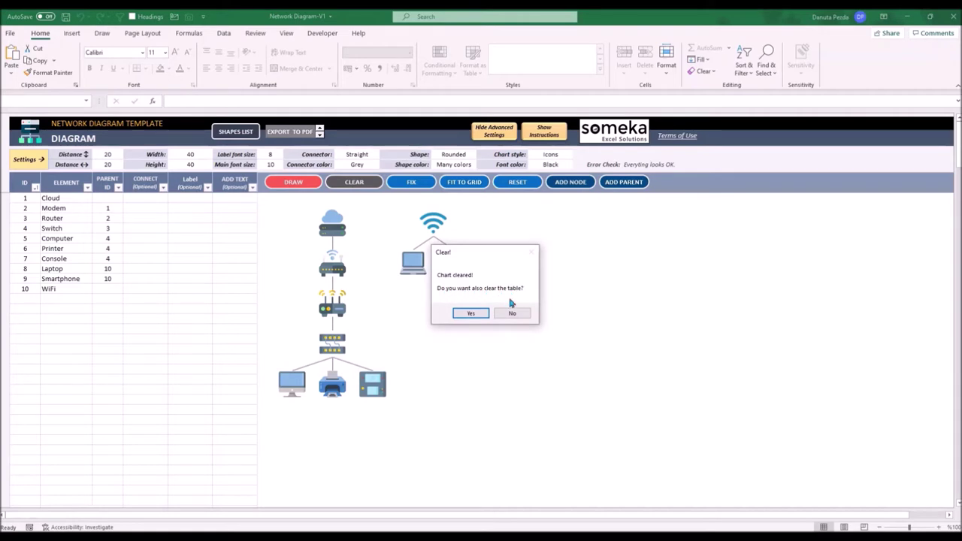
{"action": "left_click", "coordinate": [471, 315]}
{"action": "left_click", "coordinate": [204, 208]}
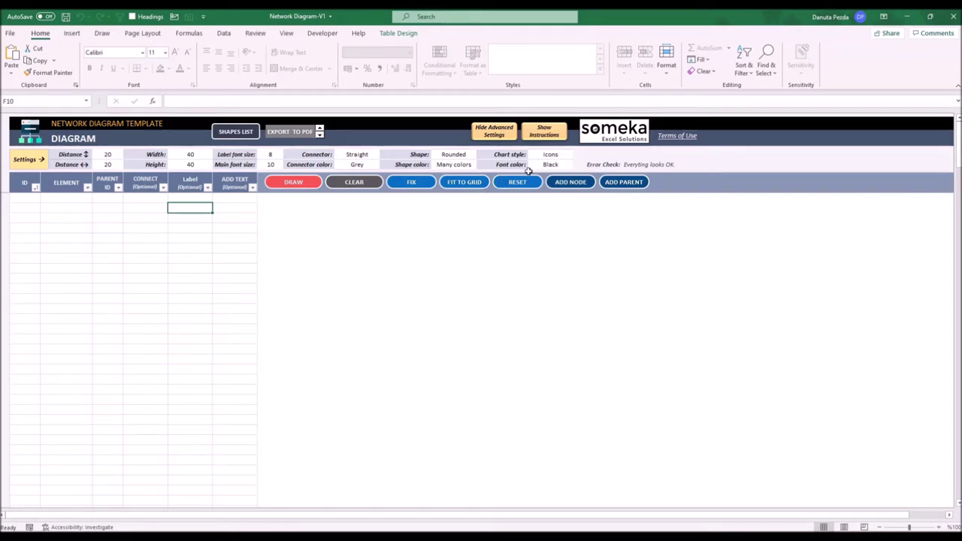
Change the chart style setting to Shapes
{"action": "left_click", "coordinate": [559, 154]}
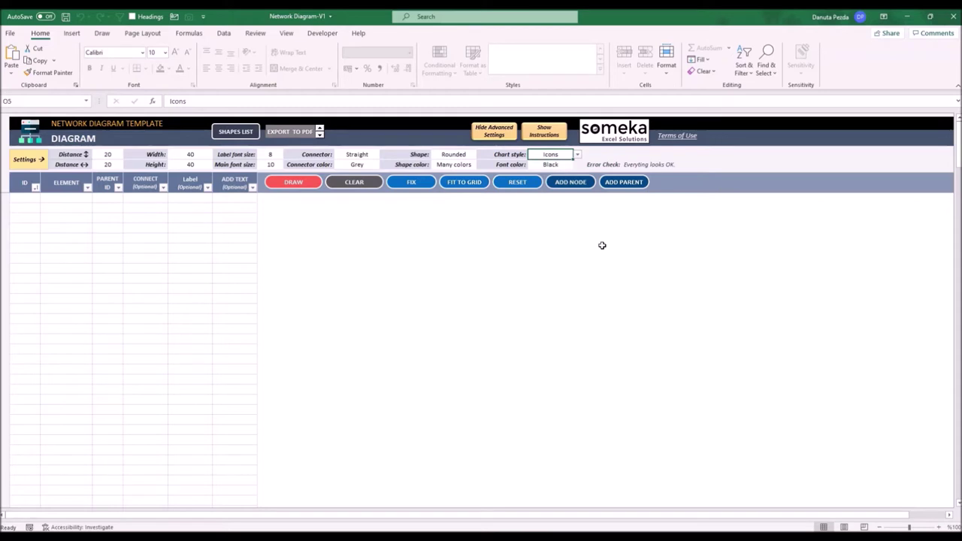
{"action": "left_click", "coordinate": [574, 154]}
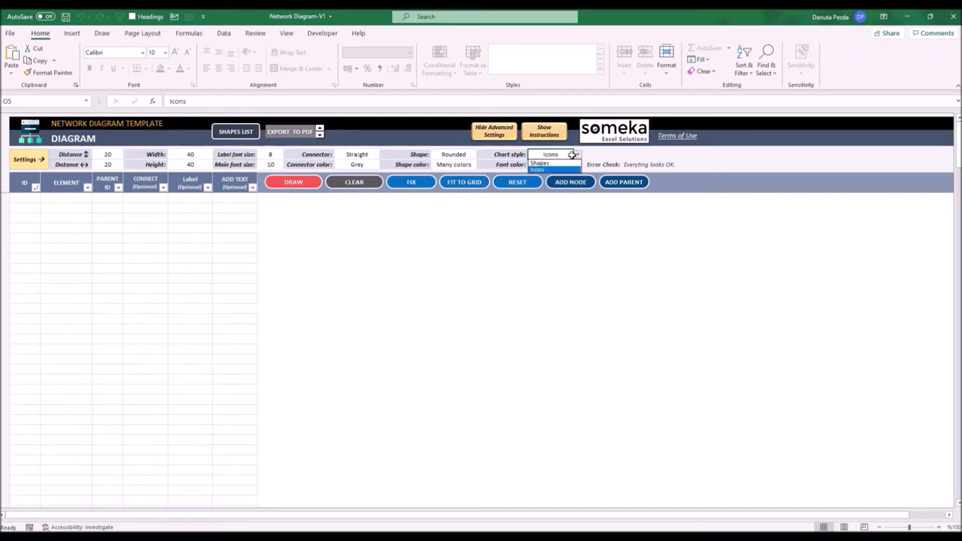
{"action": "left_click", "coordinate": [539, 162]}
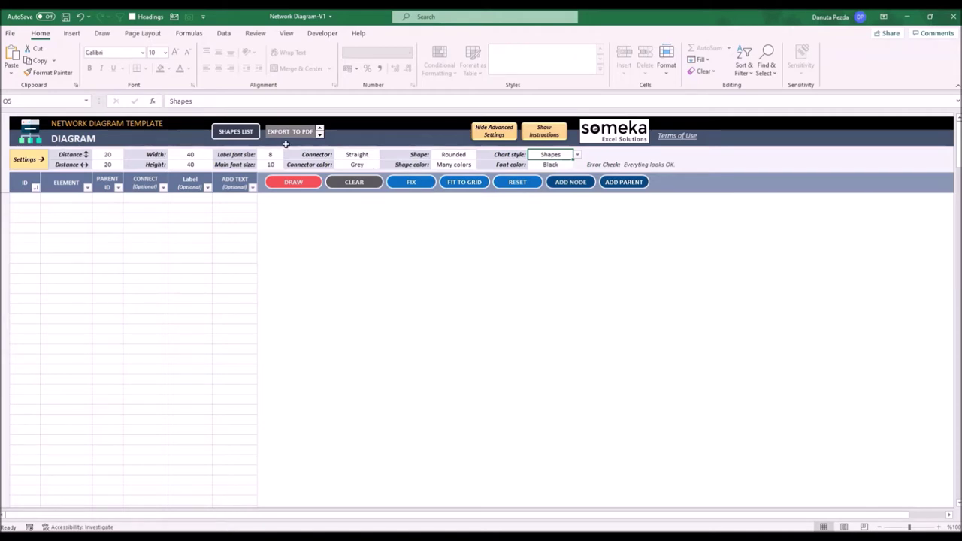
Look at the shapes list and switch the chart style back to Icons
{"action": "left_click", "coordinate": [235, 131]}
{"action": "left_click", "coordinate": [577, 155]}
{"action": "left_click", "coordinate": [540, 170]}
Check the preset element names offered for the first row of the table
{"action": "left_click", "coordinate": [66, 198]}
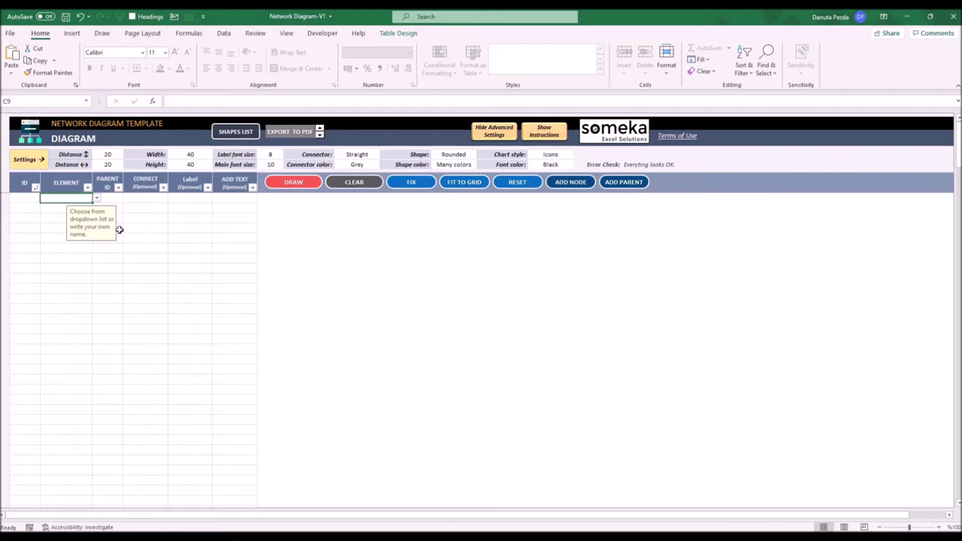
{"action": "left_click", "coordinate": [96, 197]}
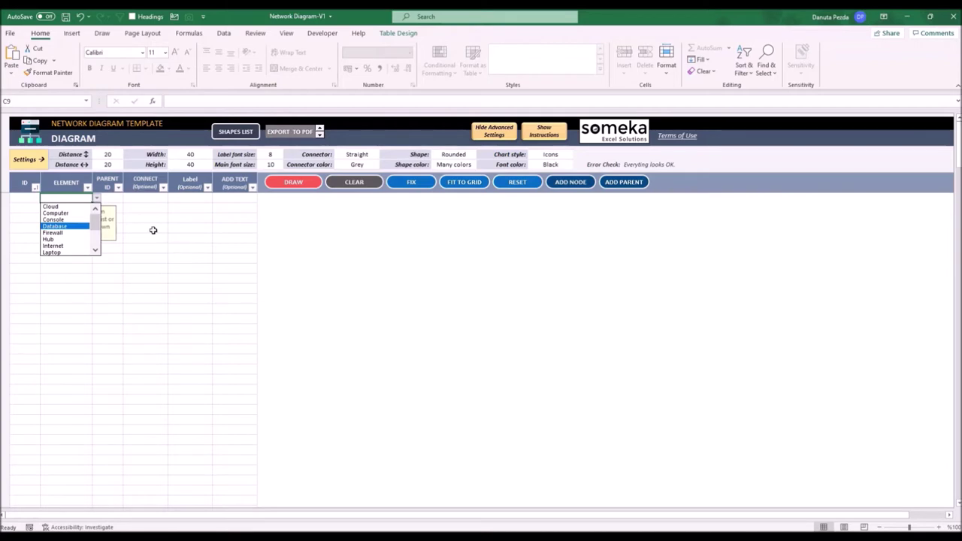
{"action": "key", "text": "Escape"}
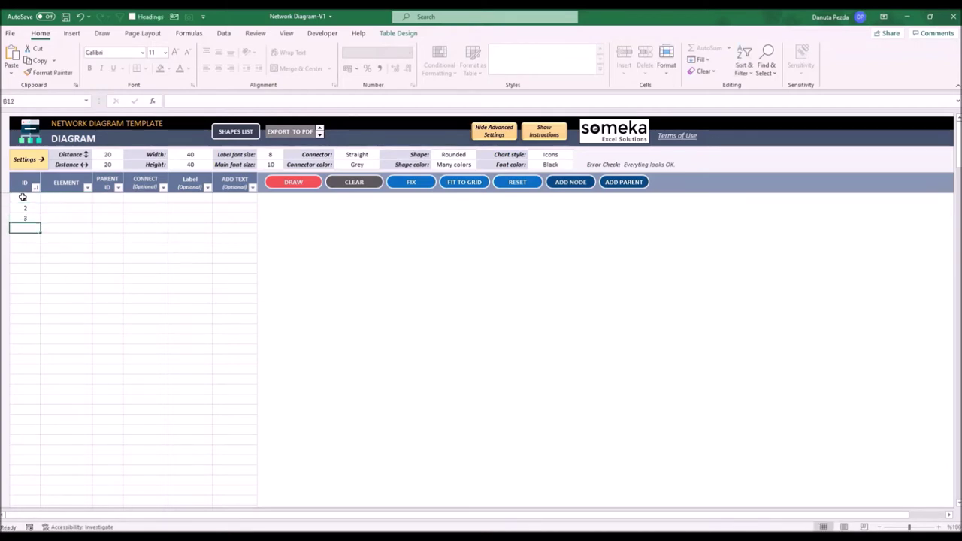
Enter Cloud, Modem, Router and Switch as the elements for IDs 1 to 4
{"action": "left_click", "coordinate": [60, 198]}
{"action": "type", "text": "Cloud"}
{"action": "key", "text": "Return"}
{"action": "type", "text": "Modem"}
{"action": "key", "text": "Return"}
{"action": "type", "text": "Router"}
{"action": "key", "text": "Return"}
{"action": "type", "text": "Switch"}
{"action": "key", "text": "Return"}
Fill in Computer, Printer, Console, Laptop and Smartphone as the elements for IDs 5 to 9
{"action": "left_click", "coordinate": [96, 238]}
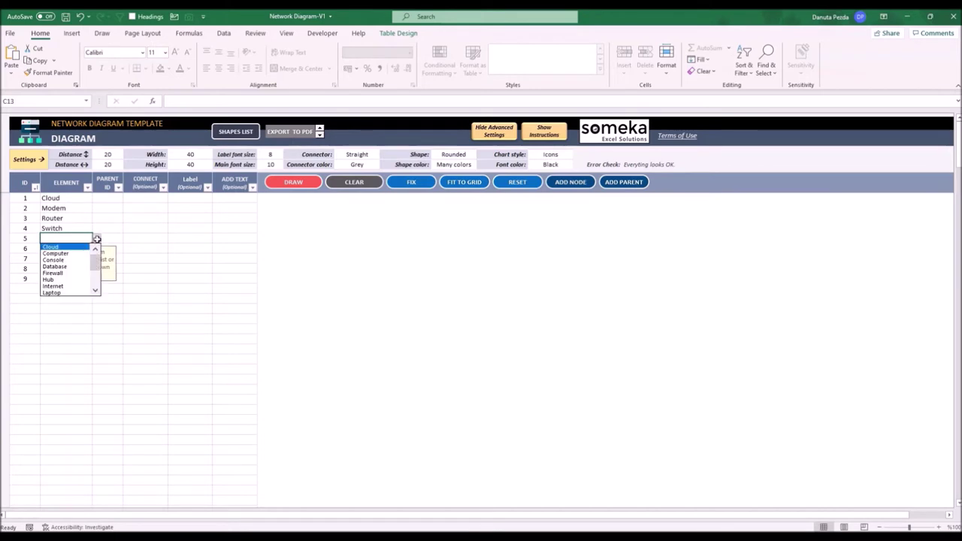
{"action": "left_click", "coordinate": [61, 253]}
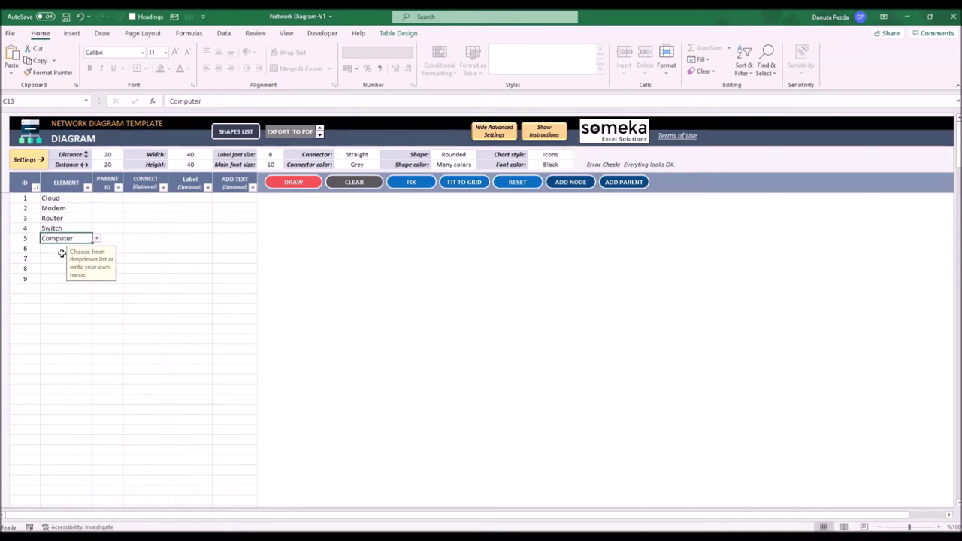
{"action": "key", "text": "Return"}
{"action": "type", "text": "Printer"}
{"action": "key", "text": "Return"}
{"action": "type", "text": "Console"}
{"action": "key", "text": "Return"}
{"action": "type", "text": "Laptop"}
{"action": "key", "text": "Return"}
{"action": "left_click", "coordinate": [96, 279]}
{"action": "left_click", "coordinate": [60, 320]}
Assign parent IDs 1, 2 and 3 to Modem, Router and Switch, and 4 to Computer, Printer and Console
{"action": "left_click", "coordinate": [107, 198]}
{"action": "key", "text": "Return"}
{"action": "type", "text": "1 2 3 4 4 4"}
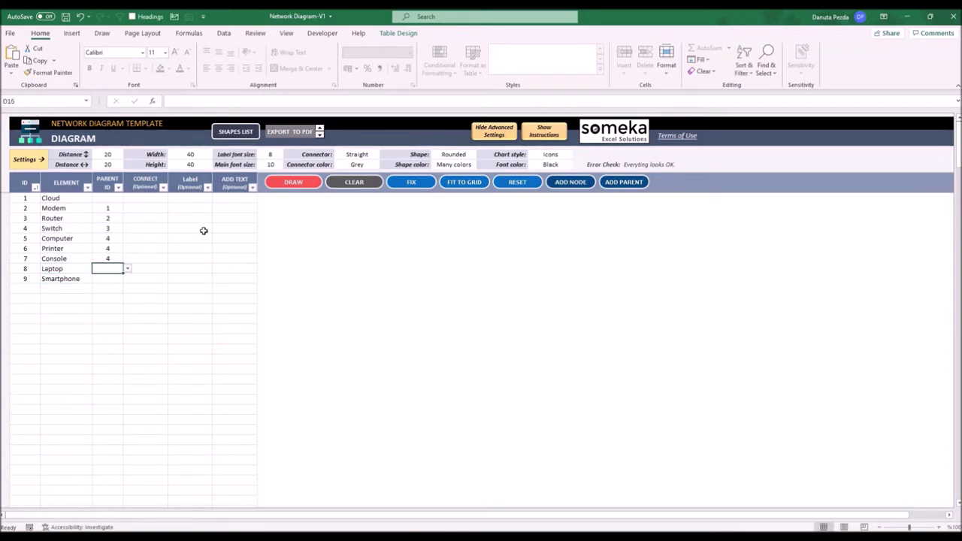
{"action": "key", "text": "Return"}
Draw the network diagram from the table data
{"action": "left_click", "coordinate": [270, 207]}
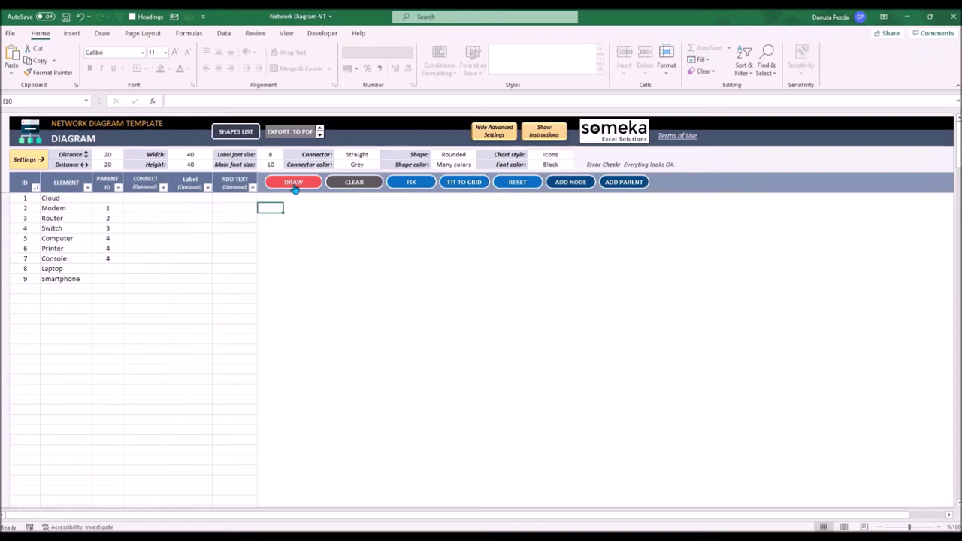
{"action": "left_click", "coordinate": [294, 184]}
{"action": "left_click", "coordinate": [436, 297]}
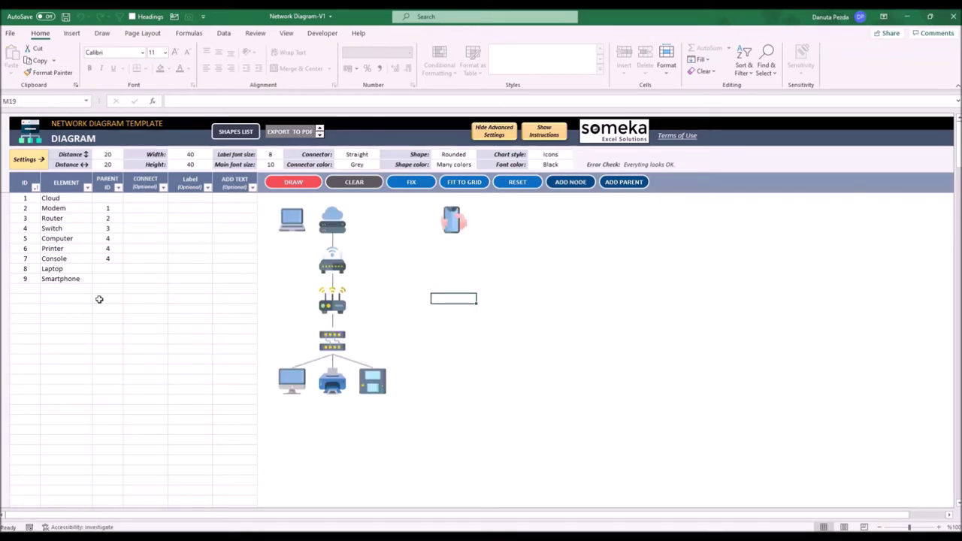
Add a table row with ID 10 and WiFi as its element
{"action": "left_click", "coordinate": [28, 287]}
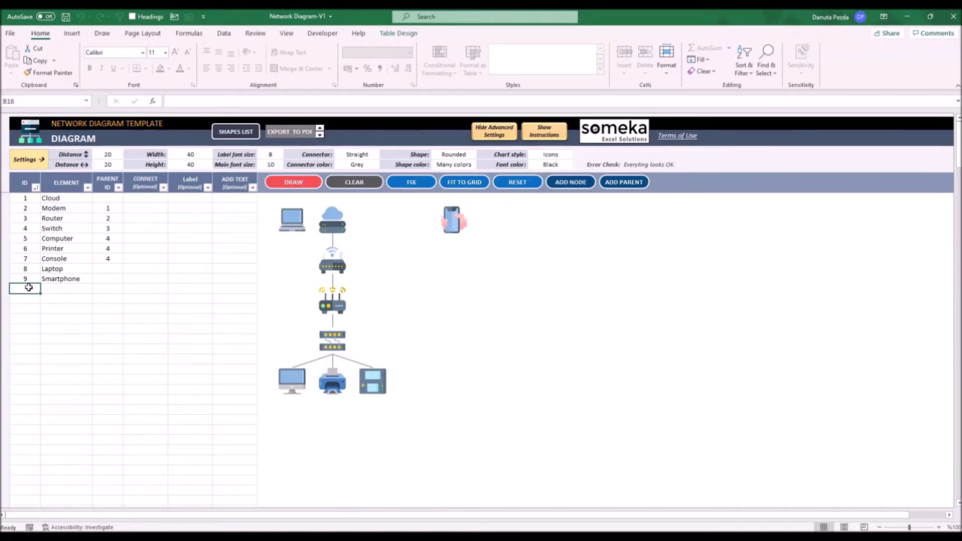
{"action": "type", "text": "10"}
{"action": "key", "text": "Return"}
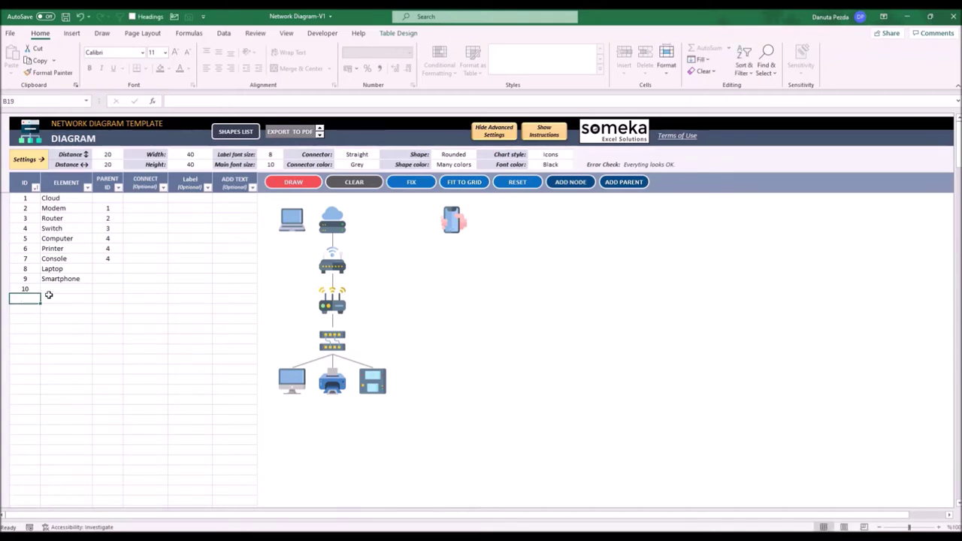
{"action": "left_click", "coordinate": [50, 291]}
{"action": "left_click", "coordinate": [96, 289]}
{"action": "left_click", "coordinate": [66, 341]}
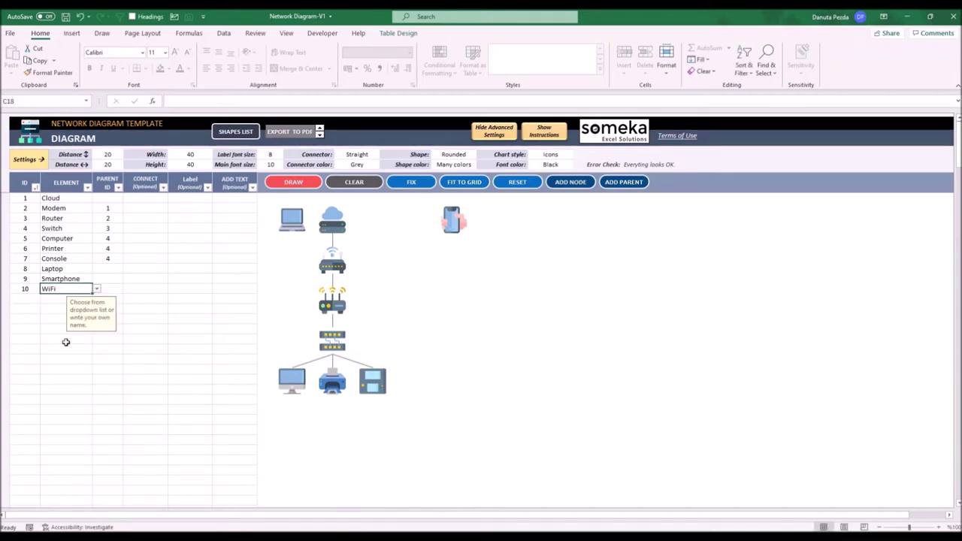
Set the parent ID of Laptop and Smartphone to 10 and redraw the diagram
{"action": "left_click", "coordinate": [107, 268]}
{"action": "type", "text": "10"}
{"action": "key", "text": "Return"}
{"action": "type", "text": "1"}
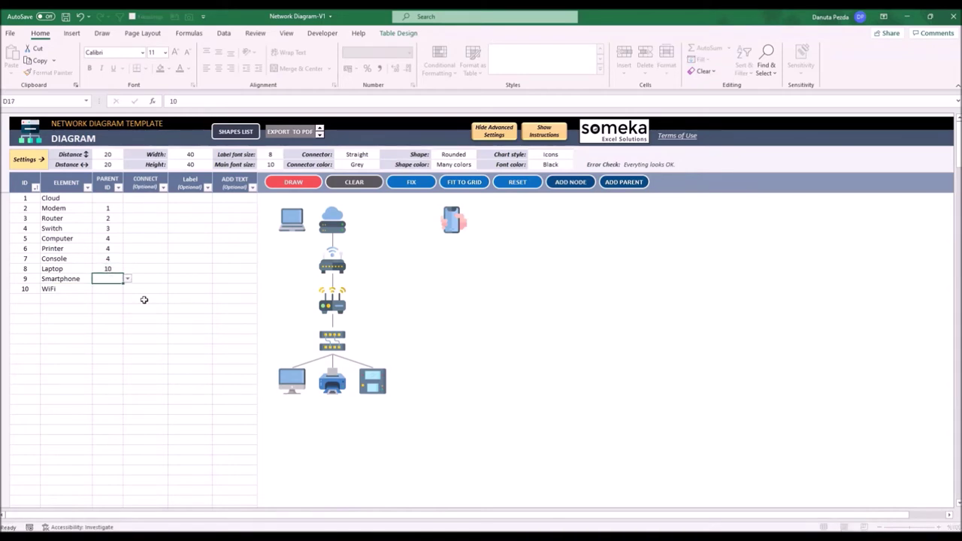
{"action": "key", "text": "Return"}
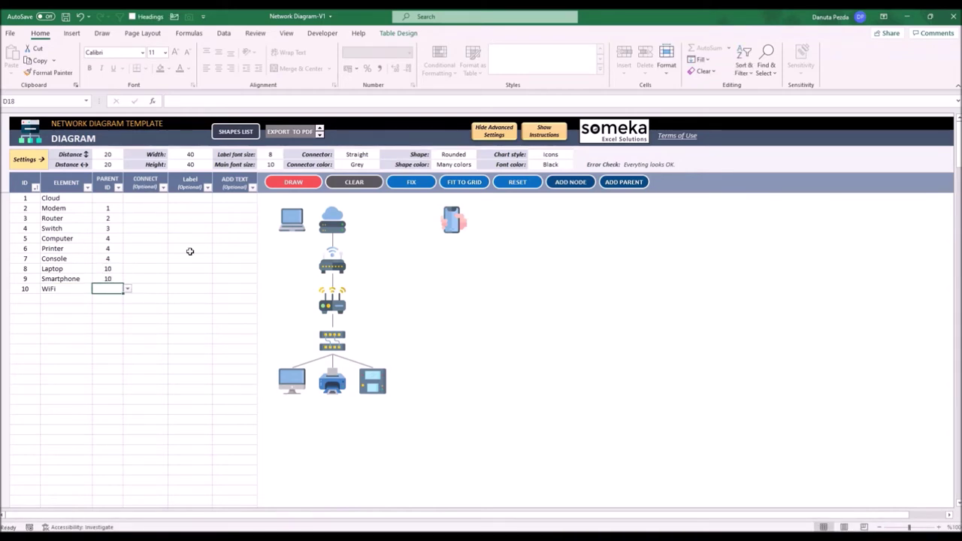
{"action": "left_click", "coordinate": [293, 183]}
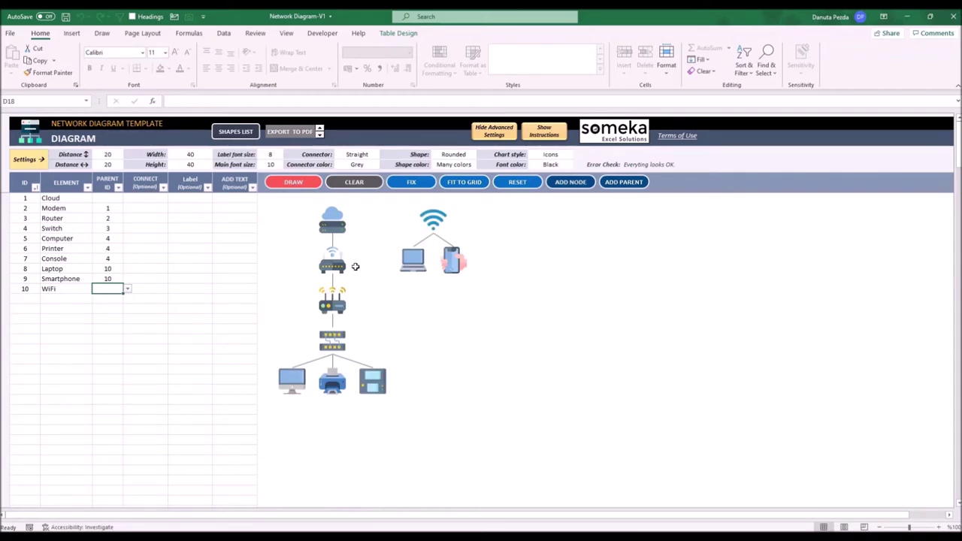
Add an extra connection from Modem to WiFi by entering ID 10 as its Connect value, and redraw the diagram
{"action": "left_click", "coordinate": [340, 263]}
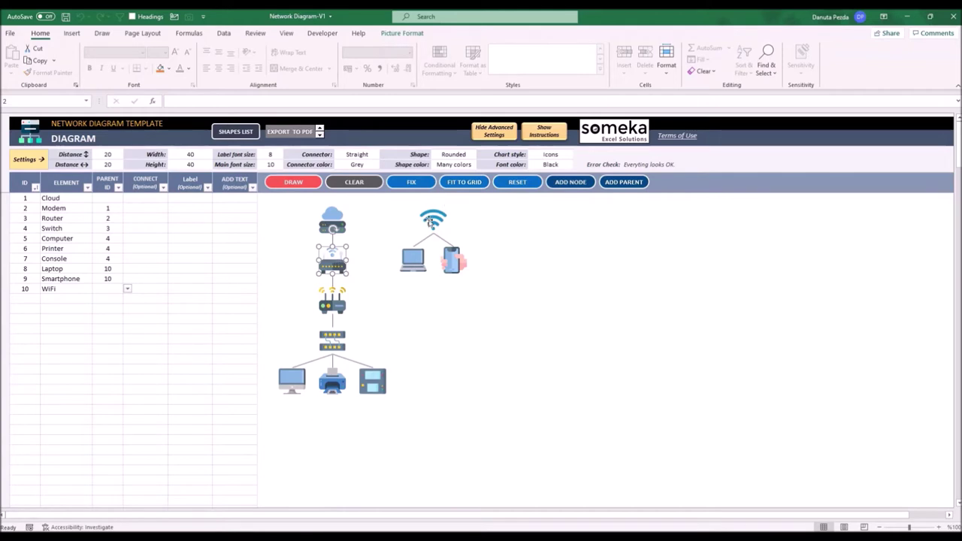
{"action": "left_click", "coordinate": [133, 207]}
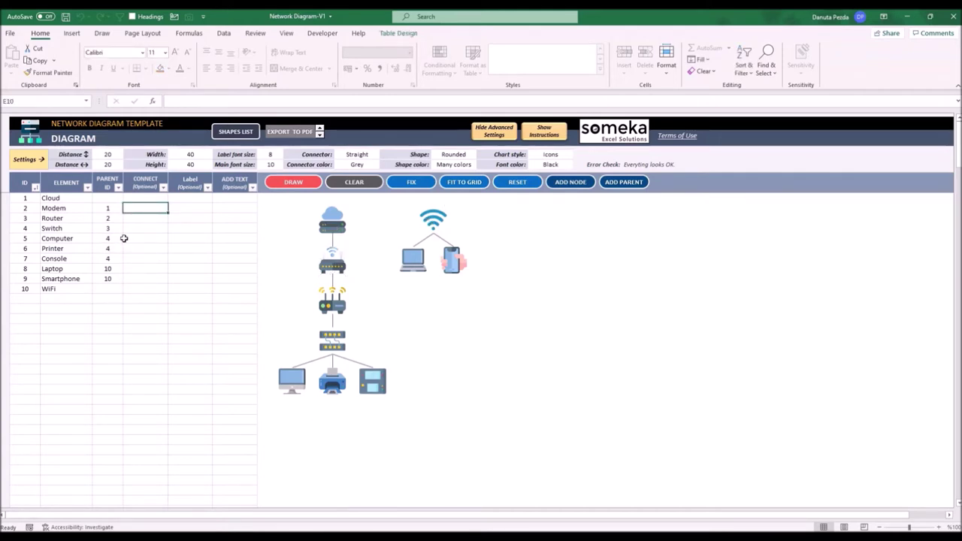
{"action": "type", "text": "10"}
{"action": "key", "text": "Return"}
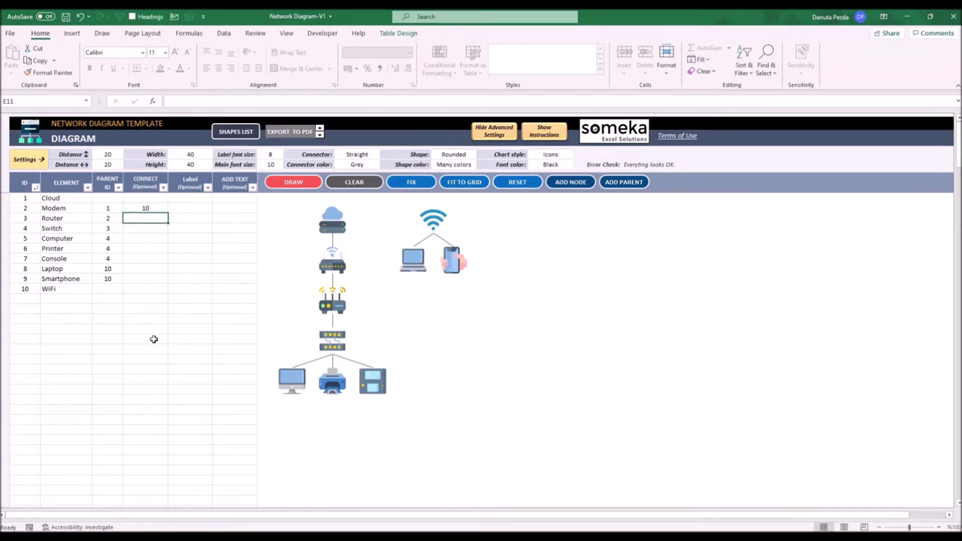
{"action": "left_click", "coordinate": [295, 183]}
Add a table row with ID 11 and the custom element name Docker
{"action": "left_click", "coordinate": [57, 300]}
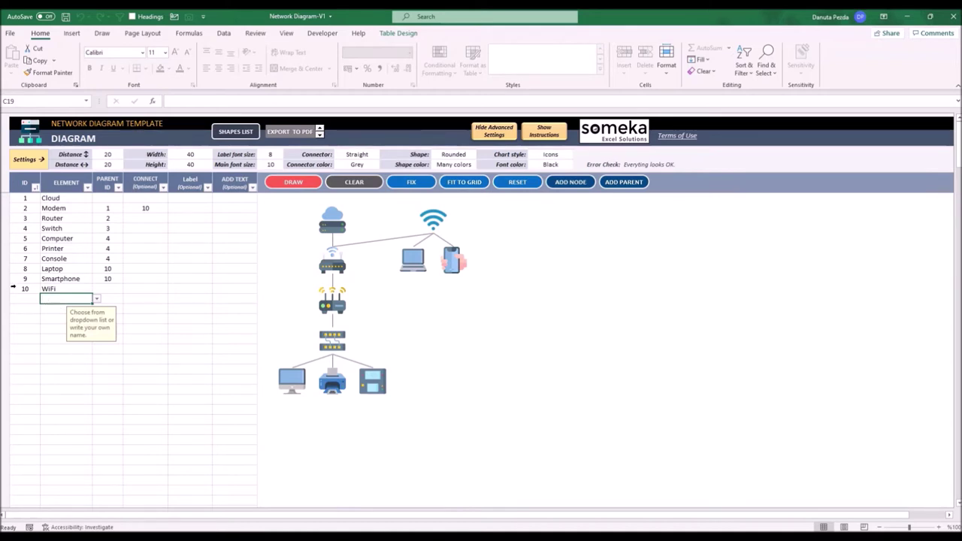
{"action": "left_click", "coordinate": [25, 298]}
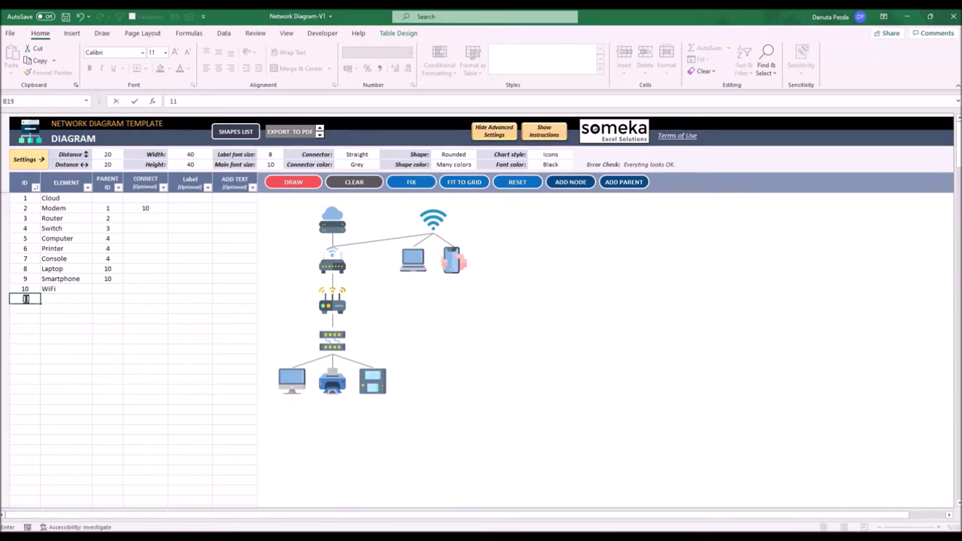
{"action": "key", "text": "Tab"}
{"action": "type", "text": "Docker"}
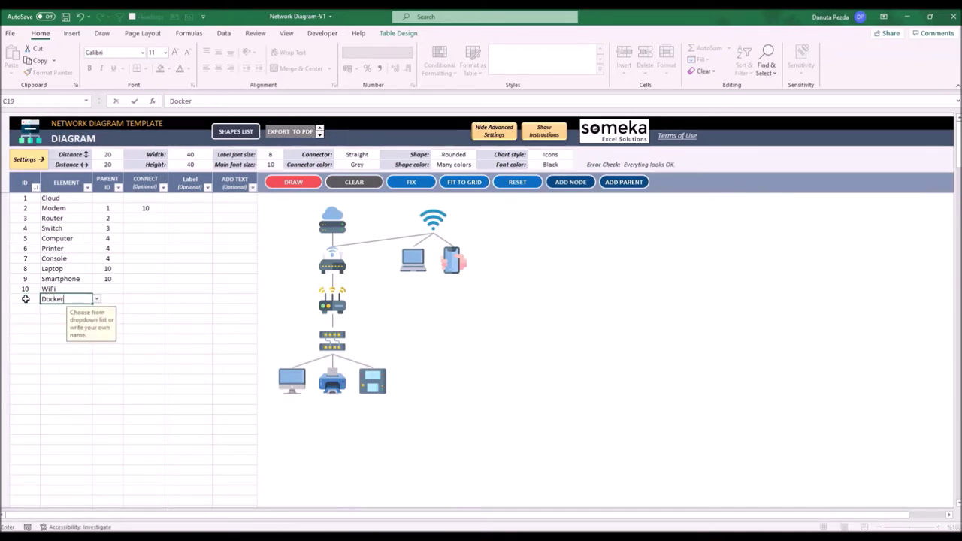
{"action": "key", "text": "Return"}
Set Docker's parent ID to 1 and redraw the diagram
{"action": "left_click", "coordinate": [112, 301]}
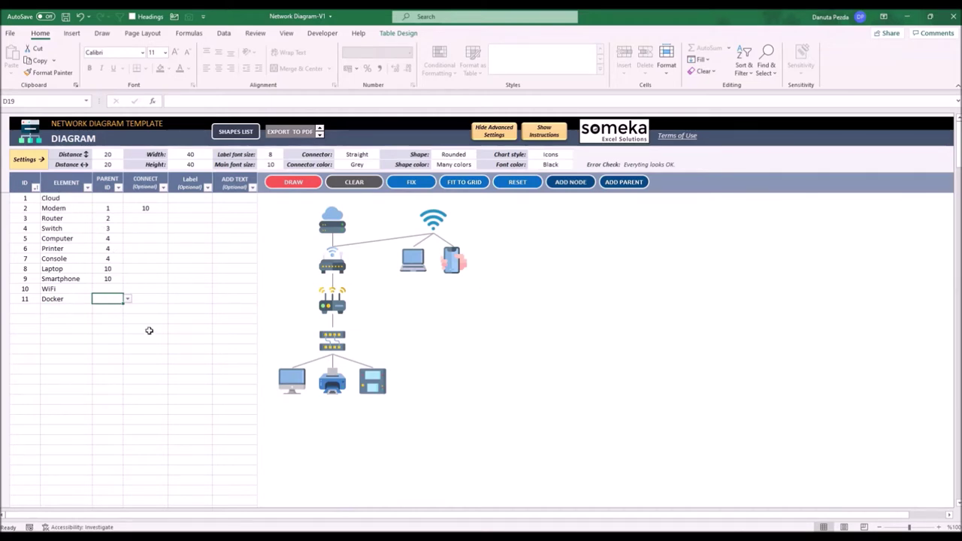
{"action": "left_click", "coordinate": [128, 298]}
{"action": "left_click", "coordinate": [115, 304]}
{"action": "left_click", "coordinate": [194, 269]}
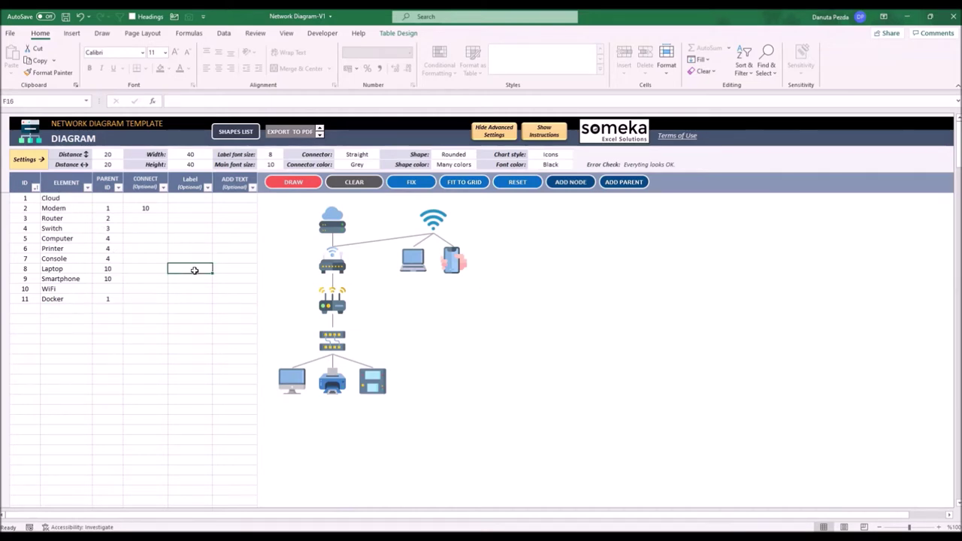
{"action": "left_click", "coordinate": [293, 183]}
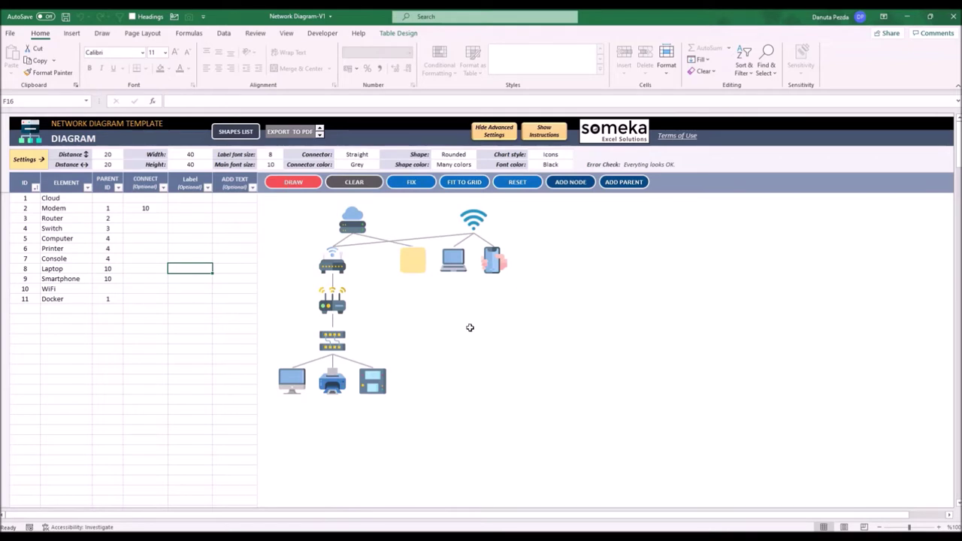
Rearrange the diagram by moving the yellow Docker shape up beside the cloud and the laptop, smartphone and WiFi icons lower
{"action": "left_click", "coordinate": [111, 300]}
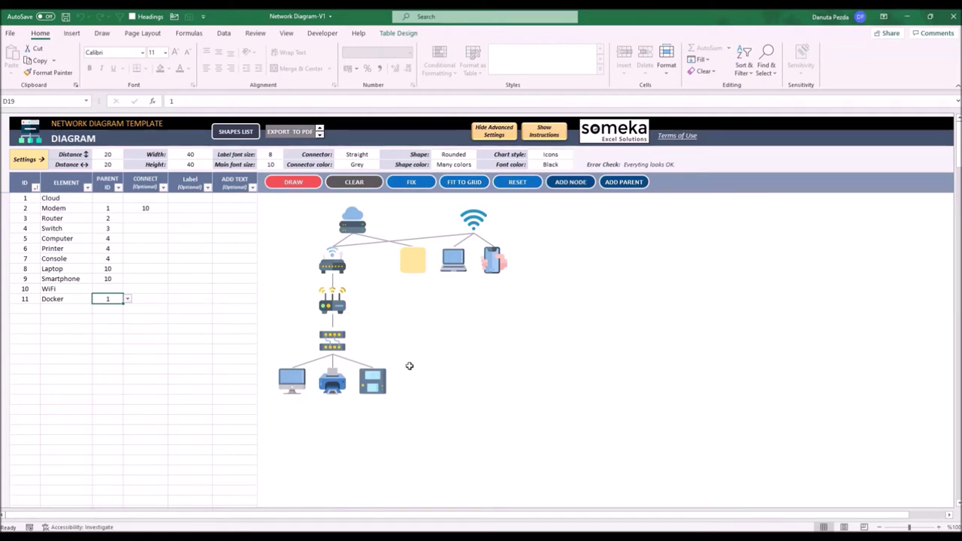
{"action": "left_click_drag", "start_coordinate": [405, 278], "coordinate": [404, 225]}
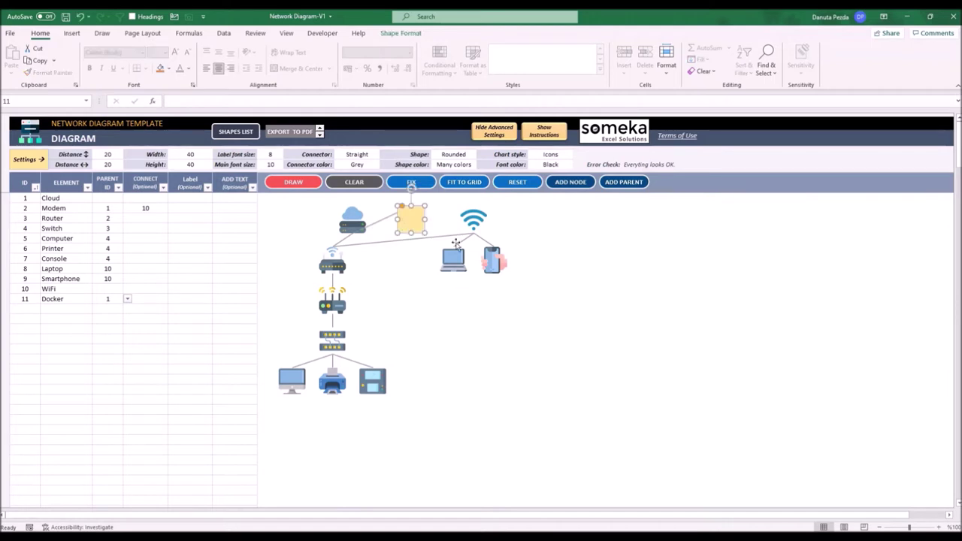
{"action": "left_click_drag", "start_coordinate": [449, 264], "coordinate": [432, 310]}
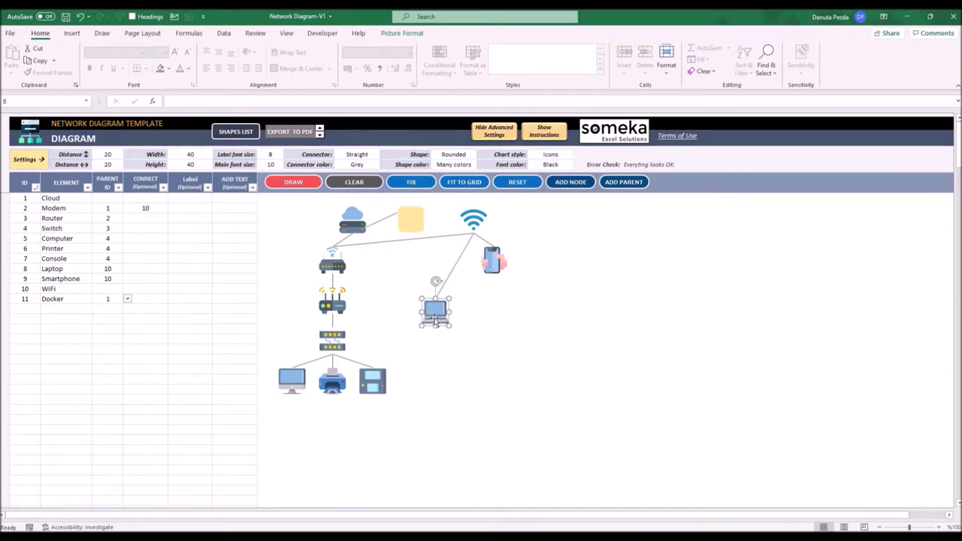
{"action": "left_click_drag", "start_coordinate": [499, 257], "coordinate": [499, 309]}
{"action": "left_click_drag", "start_coordinate": [471, 223], "coordinate": [464, 267]}
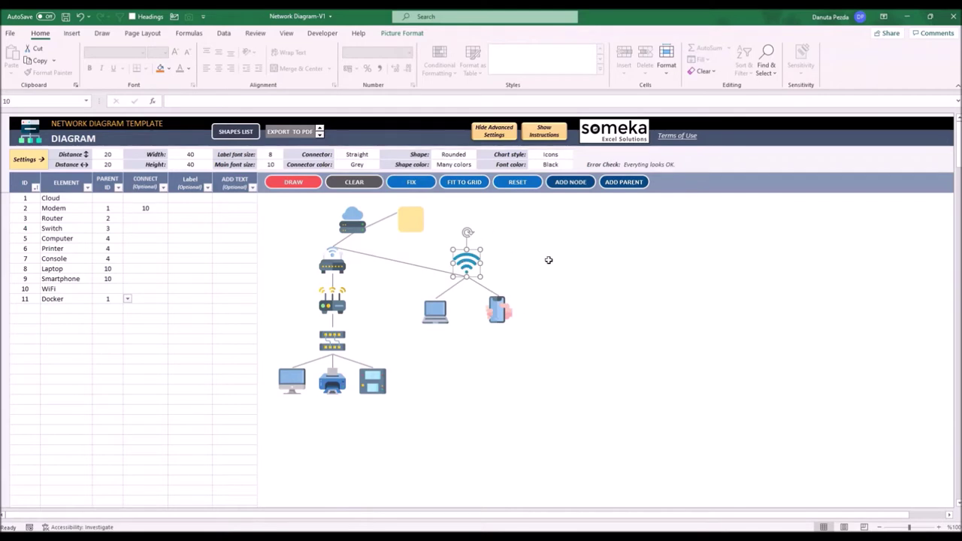
Fit the shapes to the grid and redraw the connectors, and reset the diagram to its default layout
{"action": "left_click", "coordinate": [461, 183]}
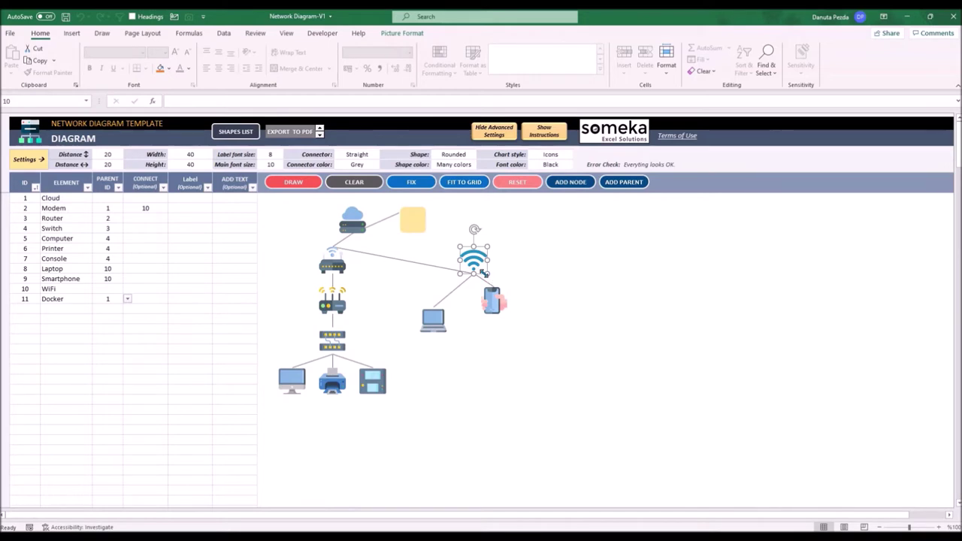
{"action": "left_click", "coordinate": [294, 182]}
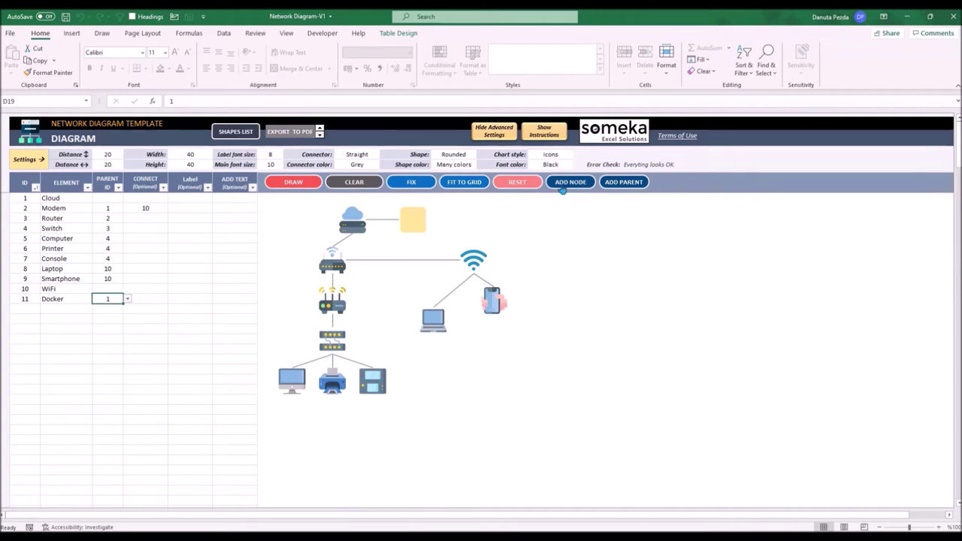
{"action": "left_click", "coordinate": [523, 183]}
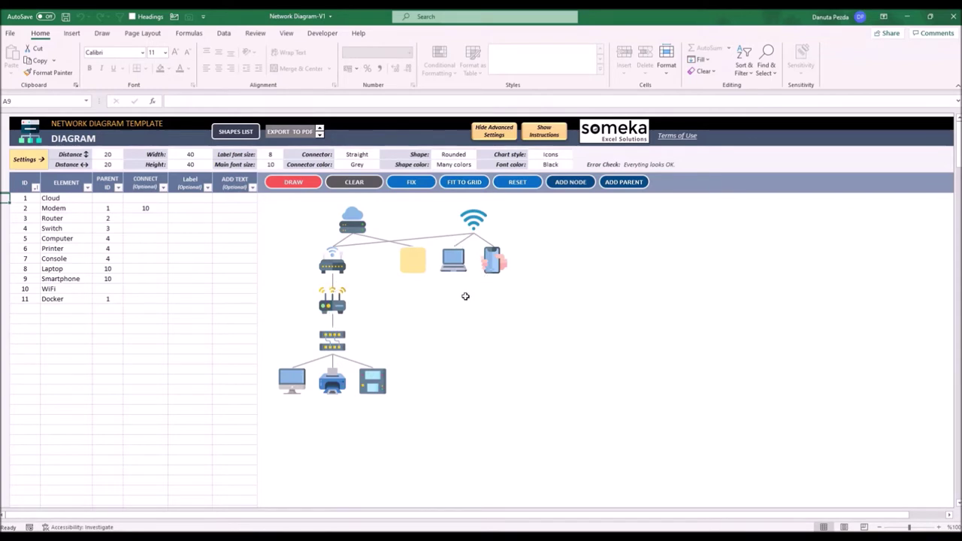
Move the laptop, smartphone and WiFi icons lower and the yellow Docker shape up beside the cloud, and fit the shapes to the grid
{"action": "left_click_drag", "start_coordinate": [455, 263], "coordinate": [449, 317]}
{"action": "left_click_drag", "start_coordinate": [493, 260], "coordinate": [501, 314]}
{"action": "left_click_drag", "start_coordinate": [472, 227], "coordinate": [470, 267]}
{"action": "left_click_drag", "start_coordinate": [412, 259], "coordinate": [414, 220]}
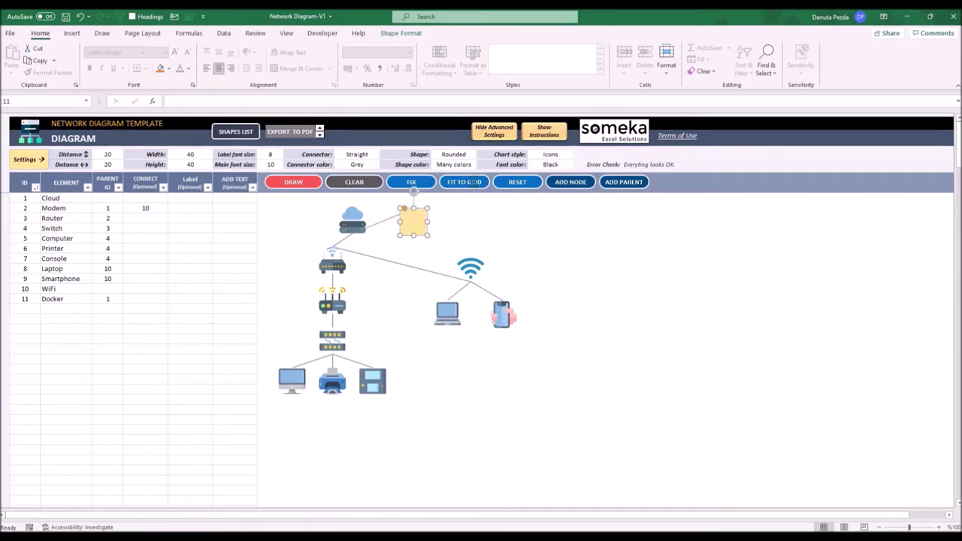
{"action": "left_click", "coordinate": [471, 183]}
Enter the labels Laptop and Smartphone in the rows with ID 8 and 9, and redraw the diagram
{"action": "left_click", "coordinate": [193, 261]}
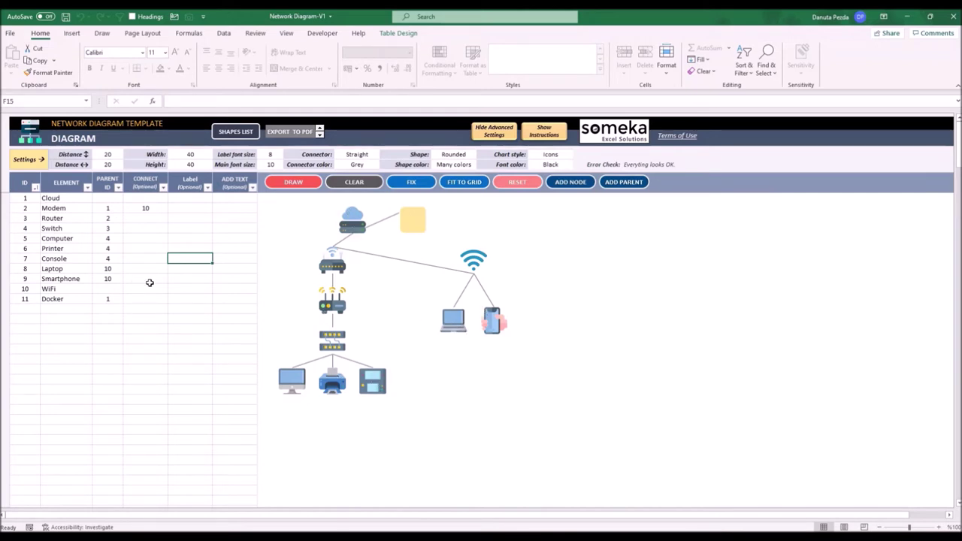
{"action": "key", "text": "Down"}
{"action": "type", "text": "Laptop"}
{"action": "key", "text": "Return"}
{"action": "type", "text": "Smartphone"}
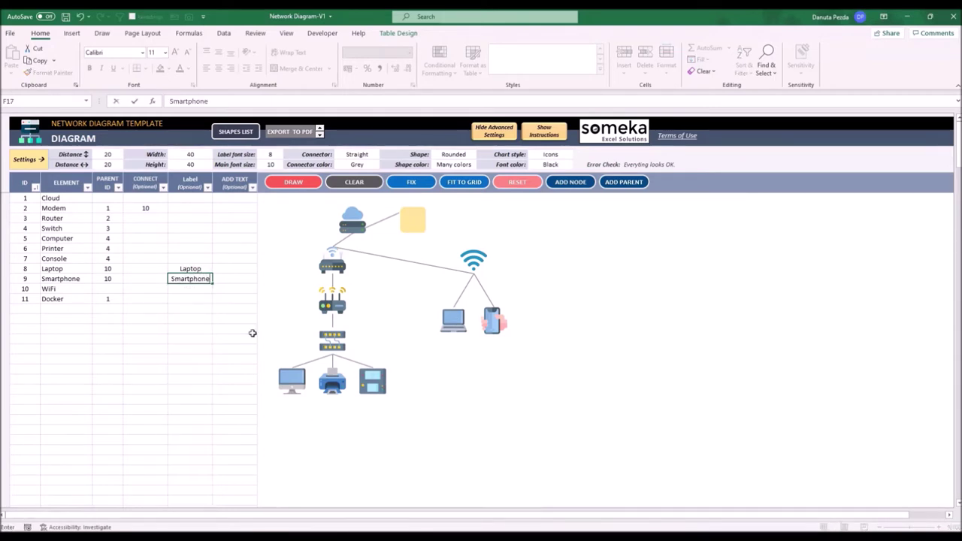
{"action": "key", "text": "Return"}
{"action": "left_click", "coordinate": [288, 183]}
Move the smartphone icon out to the right of the WiFi icon, fit it to the grid and fix its connector
{"action": "left_click_drag", "start_coordinate": [498, 322], "coordinate": [584, 280]}
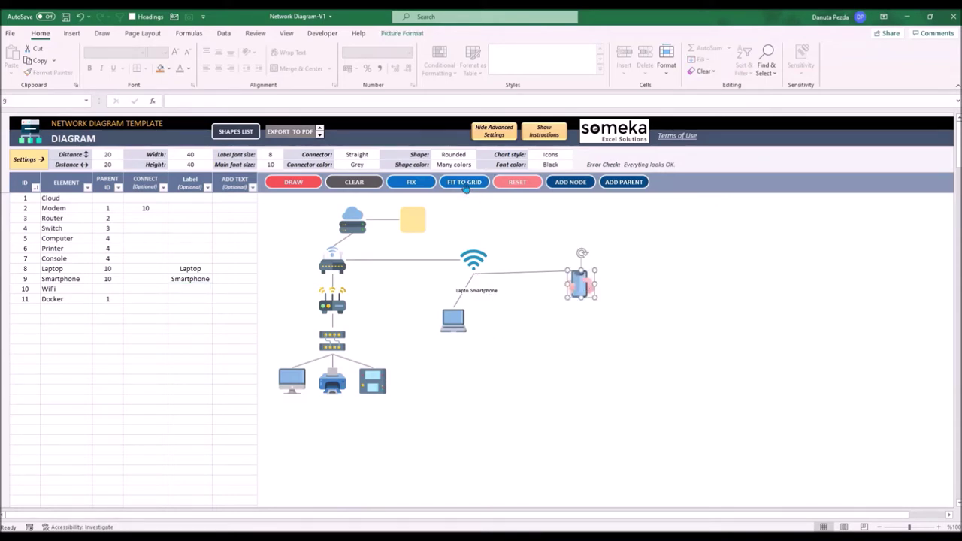
{"action": "left_click", "coordinate": [464, 184]}
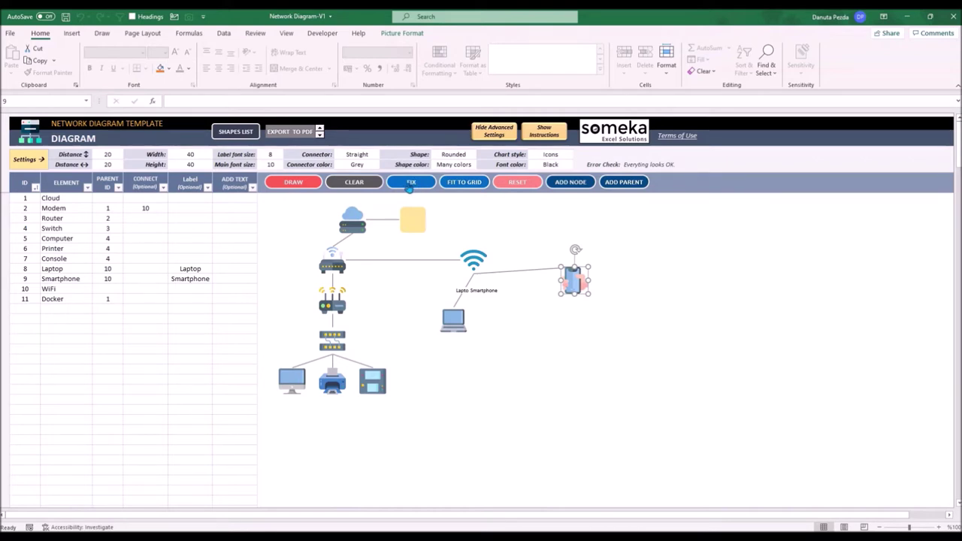
{"action": "left_click", "coordinate": [410, 183]}
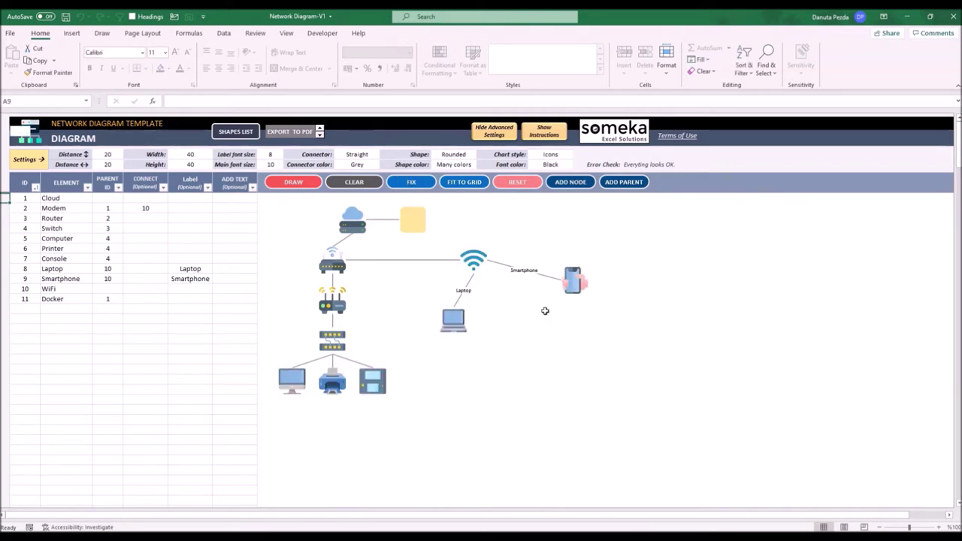
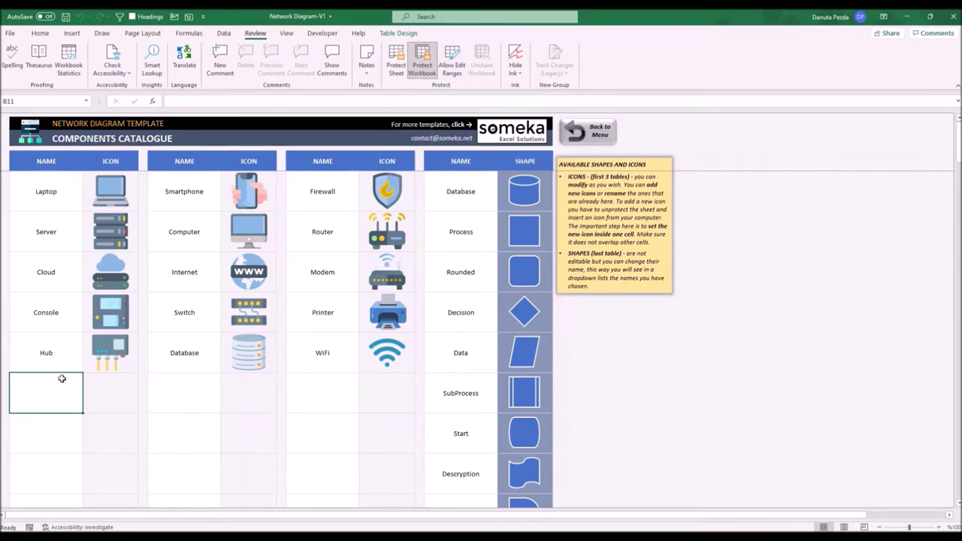
{"action": "left_click", "coordinate": [71, 34]}
{"action": "left_click", "coordinate": [115, 65]}
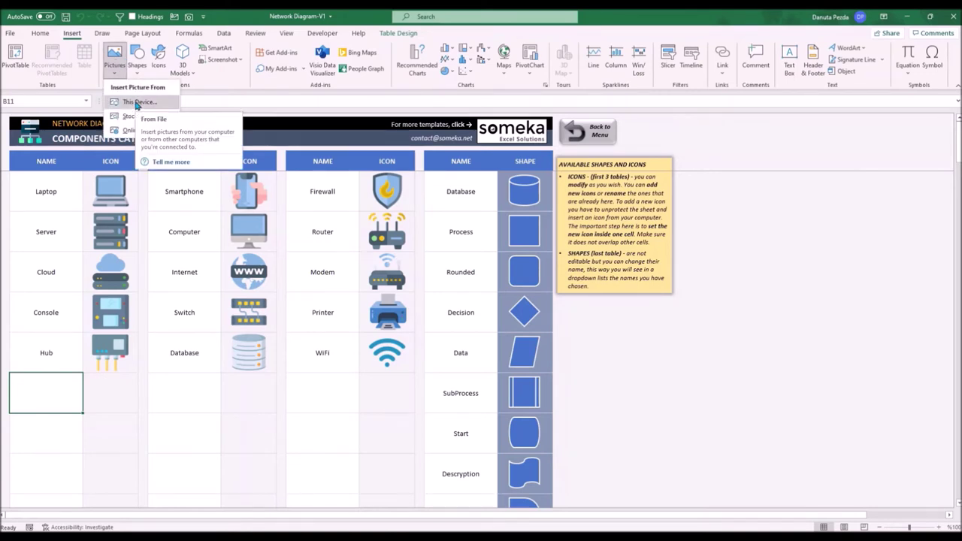
{"action": "left_click", "coordinate": [137, 64]}
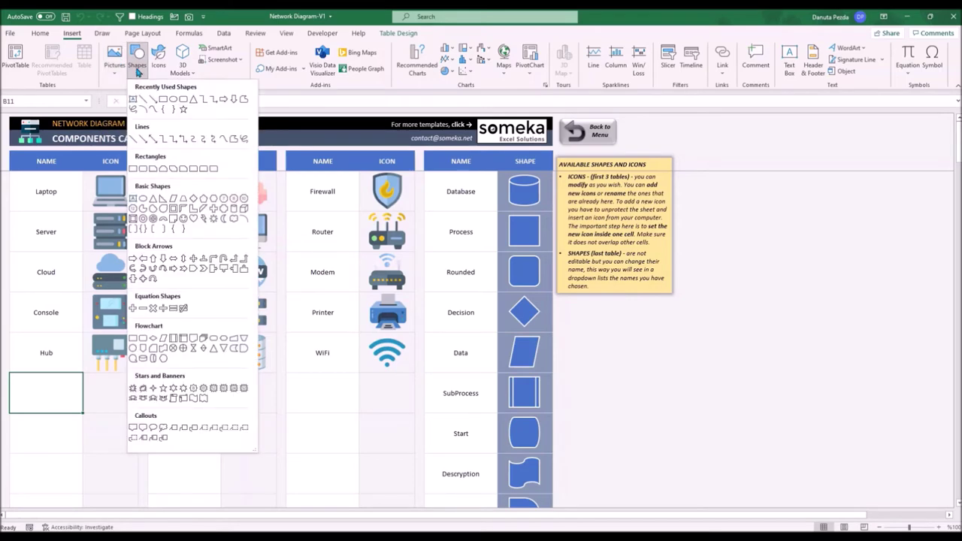
{"action": "left_click", "coordinate": [161, 65]}
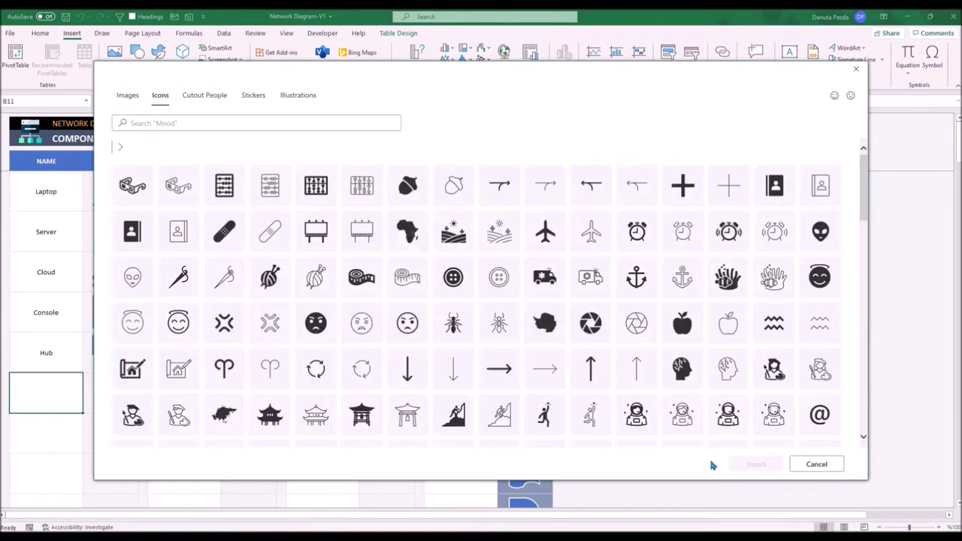
{"action": "left_click", "coordinate": [817, 465]}
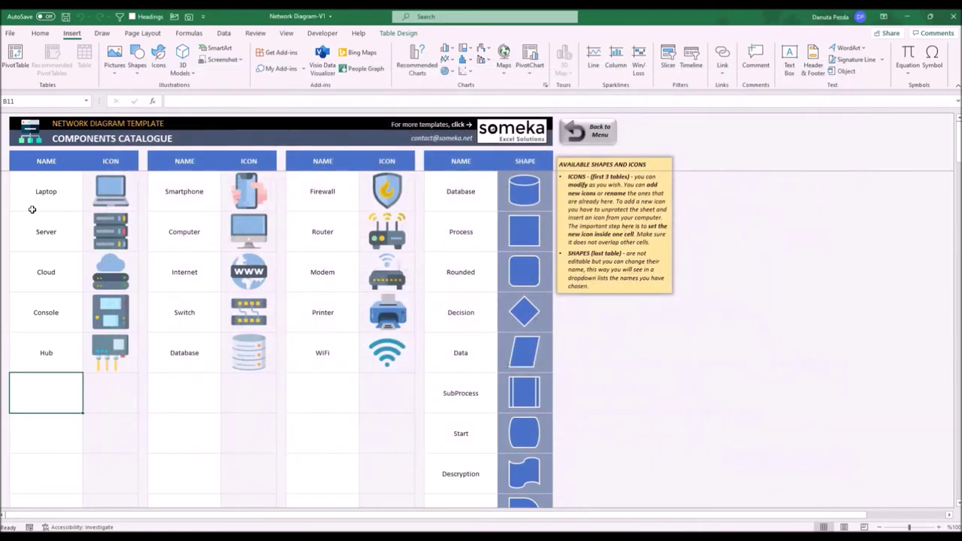
Insert the docker picture from the computer's Desktop folder into the components catalogue
{"action": "left_click", "coordinate": [114, 57]}
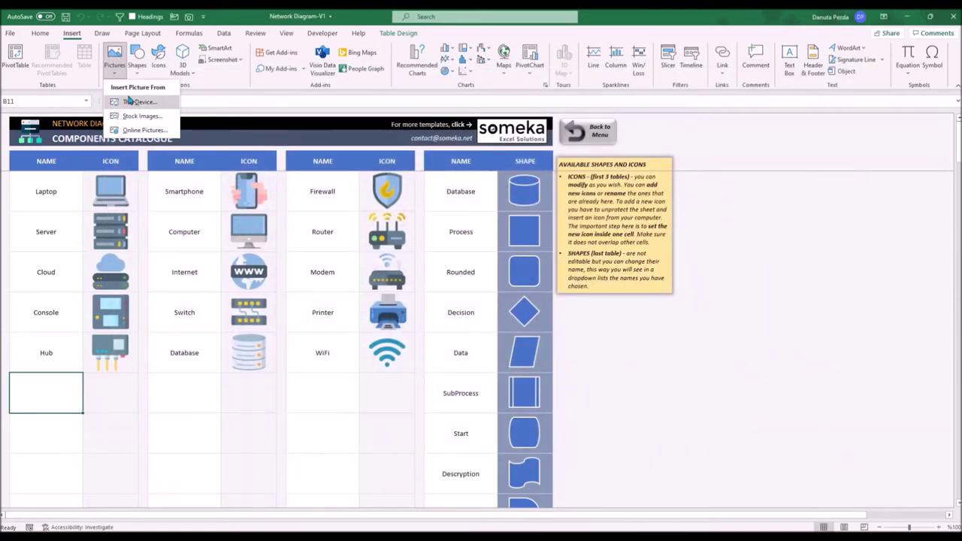
{"action": "left_click", "coordinate": [130, 102]}
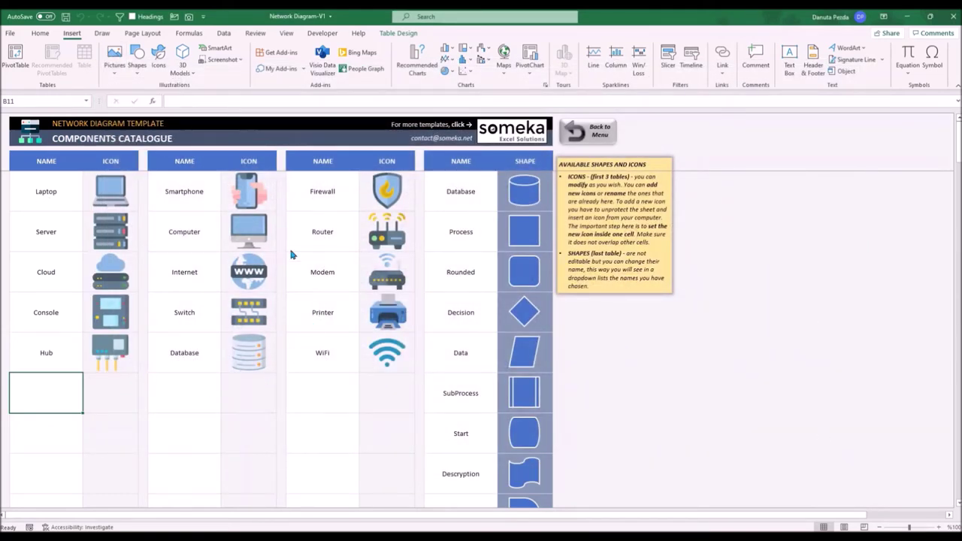
{"action": "left_click", "coordinate": [33, 143]}
{"action": "left_click", "coordinate": [169, 94]}
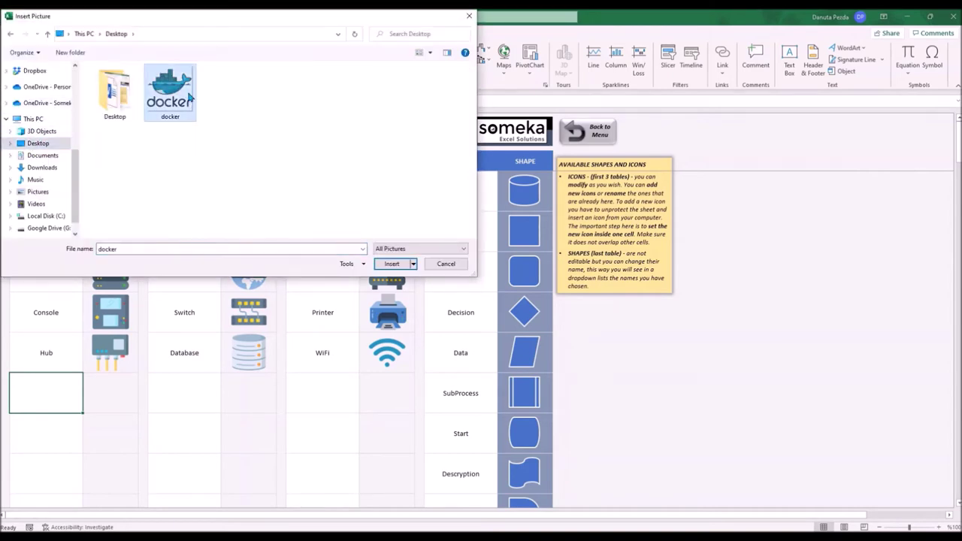
{"action": "left_click", "coordinate": [380, 263]}
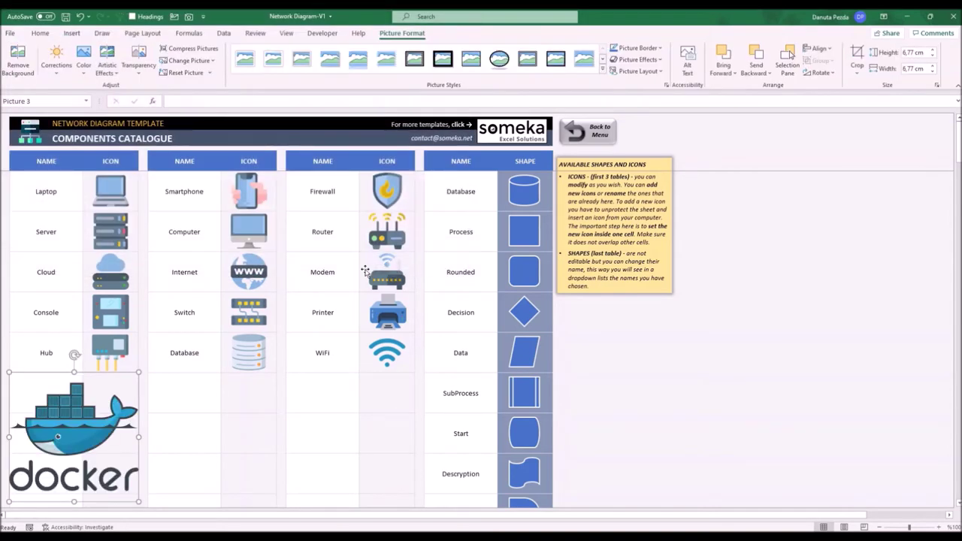
Set the docker picture's height to 1,9 cm and place it inside the empty icon cell below Hub's icon
{"action": "left_click", "coordinate": [921, 54]}
{"action": "type", "text": "1,9"}
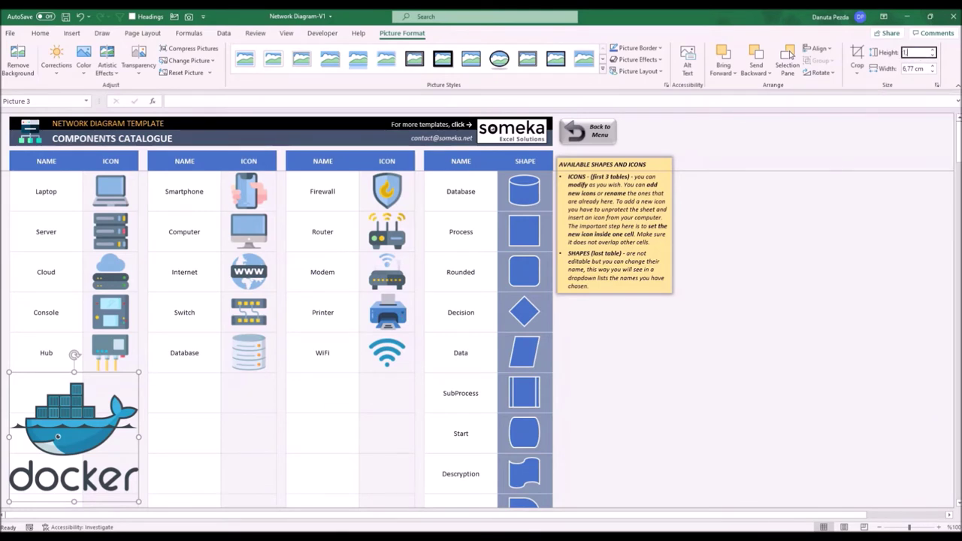
{"action": "key", "text": "Return"}
{"action": "left_click_drag", "start_coordinate": [30, 391], "coordinate": [107, 391]}
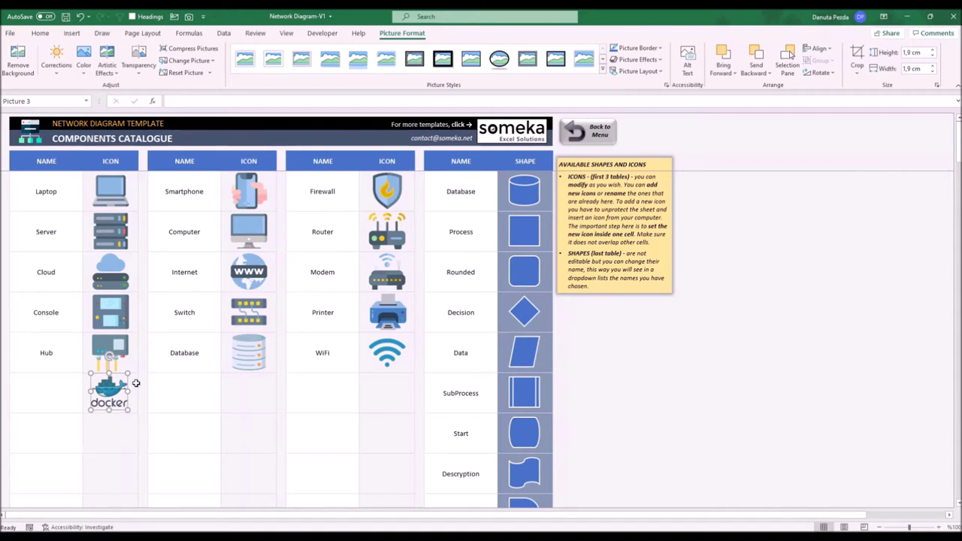
{"action": "key", "text": "Down"}
{"action": "key", "text": "Down"}
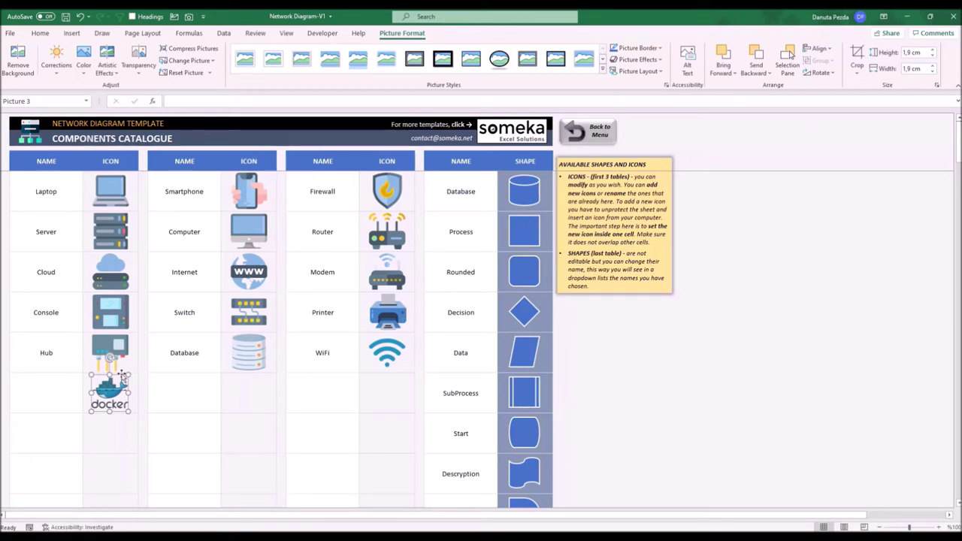
Name the new catalogue icon Docker and return to the menu
{"action": "left_click", "coordinate": [45, 395]}
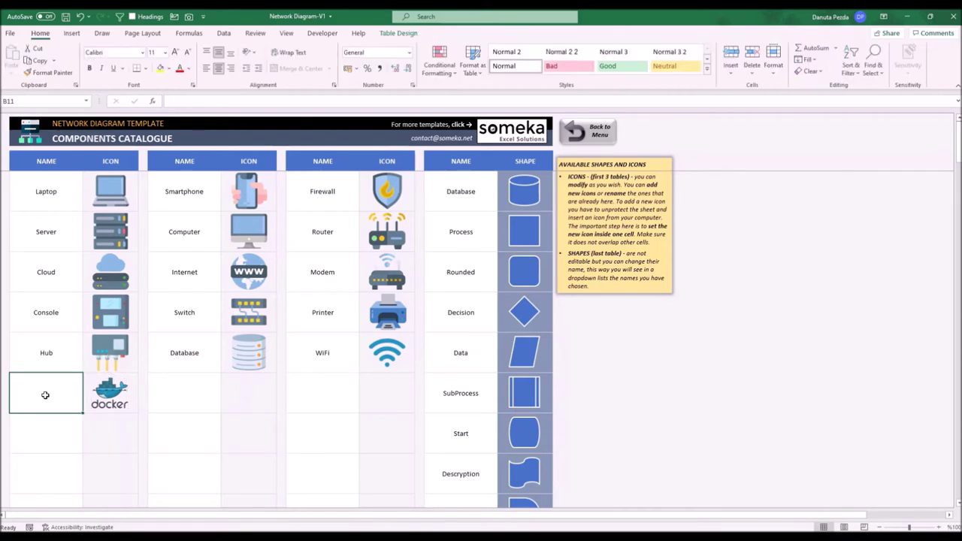
{"action": "type", "text": "Docker"}
{"action": "key", "text": "Return"}
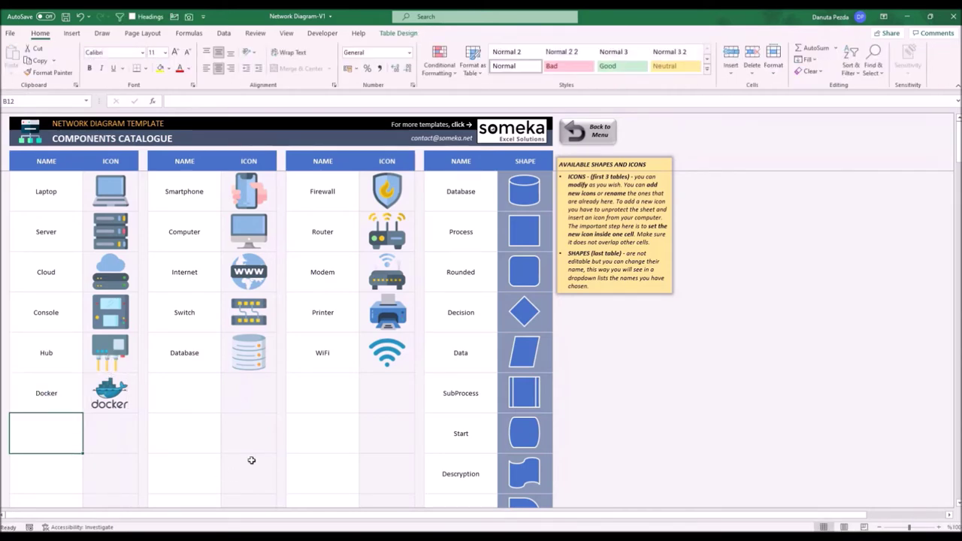
{"action": "left_click", "coordinate": [599, 131]}
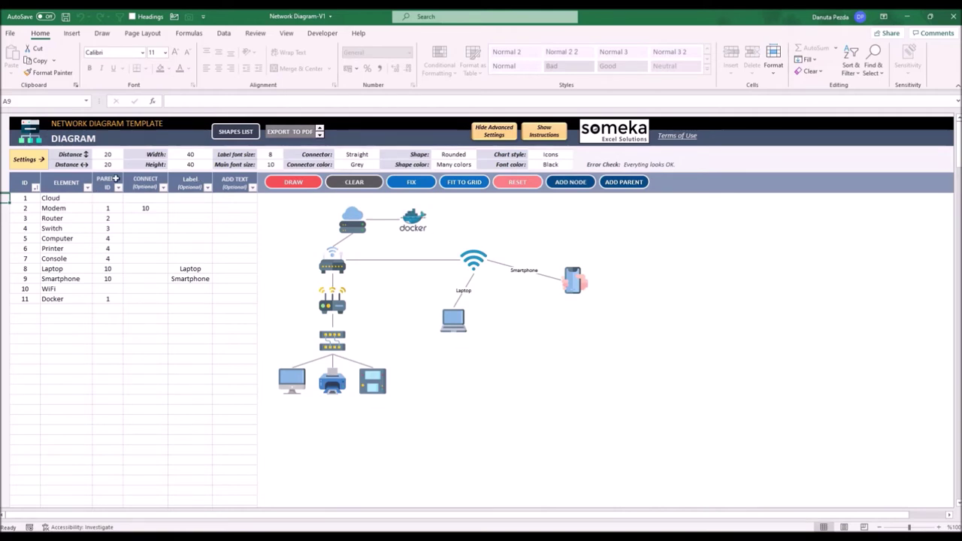
Add an extra connection from Console to Cloud by entering ID 1 as its Connect value, and redraw the diagram
{"action": "left_click", "coordinate": [156, 348]}
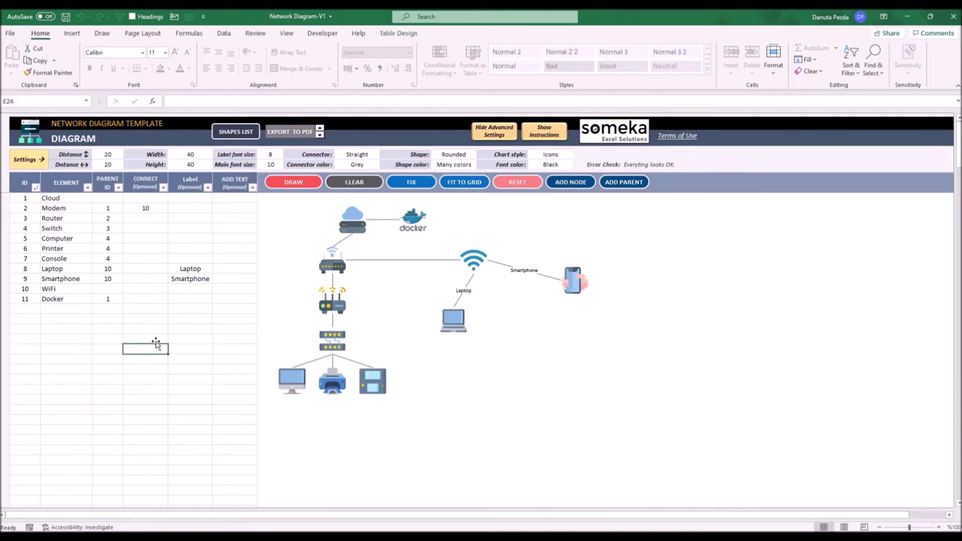
{"action": "left_click", "coordinate": [145, 207]}
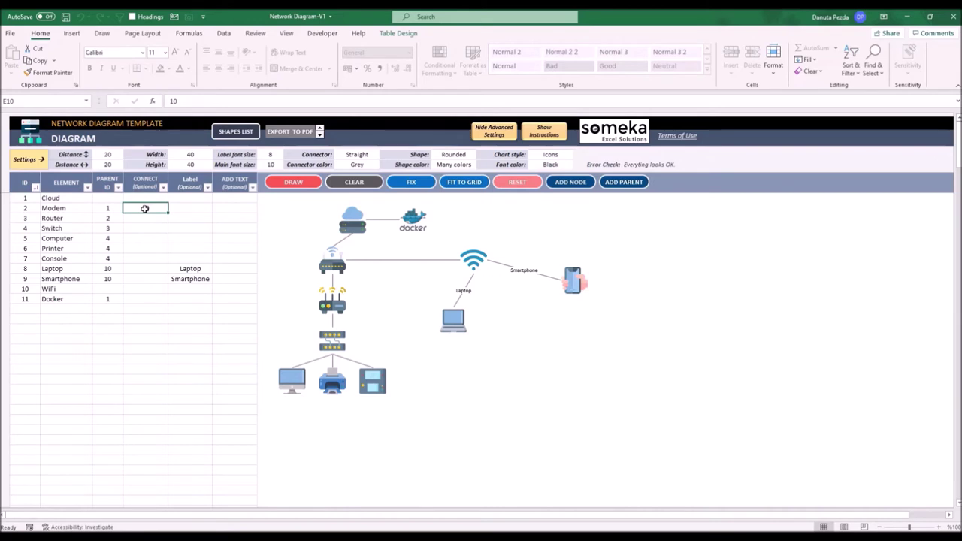
{"action": "left_click", "coordinate": [382, 376]}
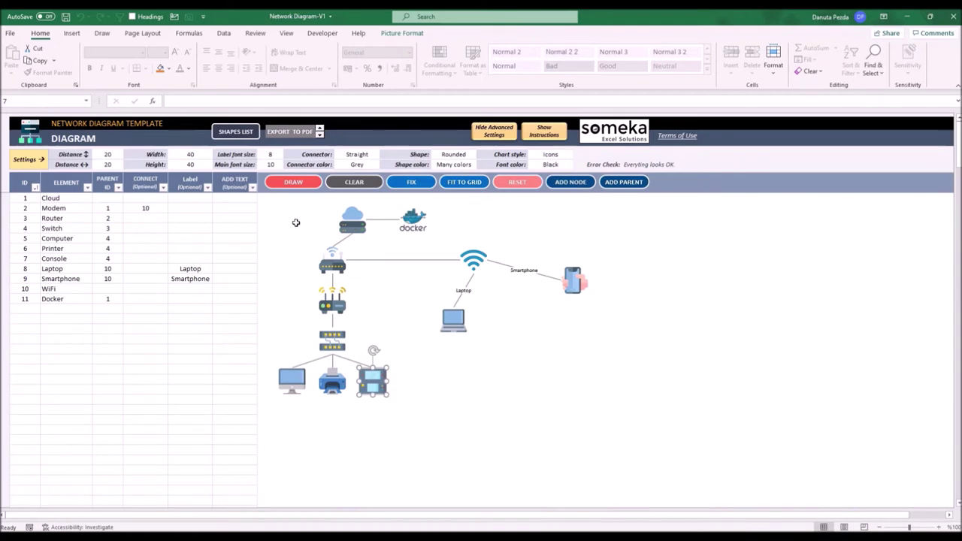
{"action": "key", "text": "Escape"}
{"action": "left_click", "coordinate": [145, 258]}
{"action": "type", "text": "1"}
{"action": "left_click", "coordinate": [190, 298]}
{"action": "left_click", "coordinate": [299, 185]}
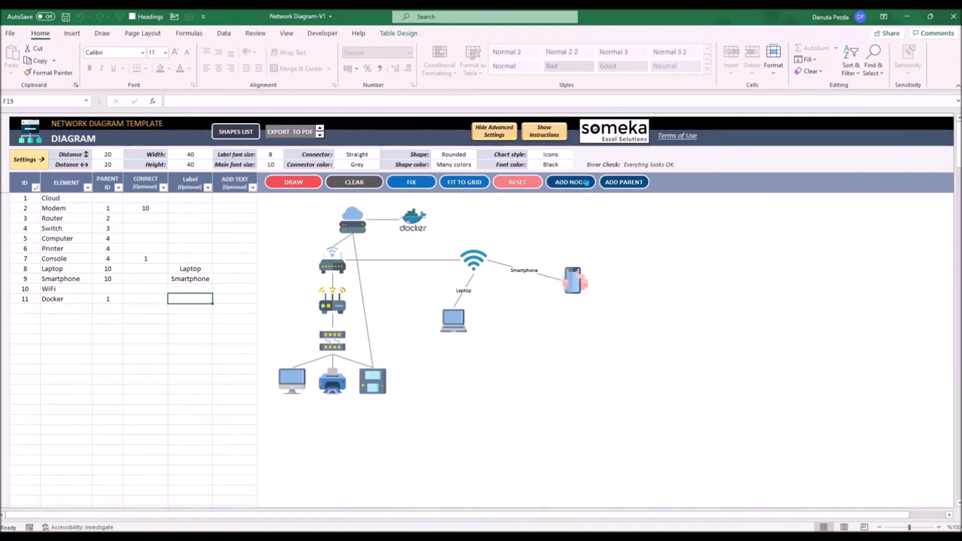
Set the chart style to Shapes and redraw the diagram
{"action": "left_click", "coordinate": [559, 157]}
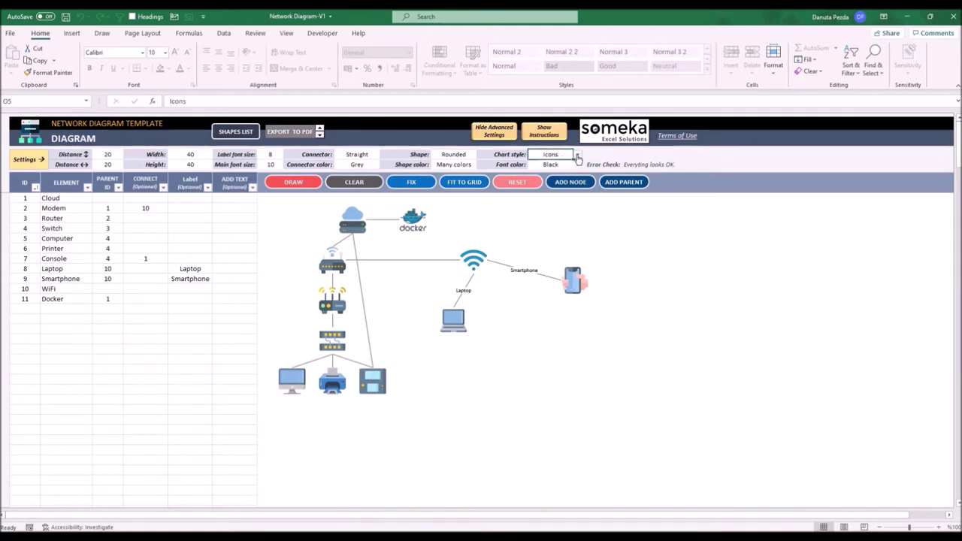
{"action": "left_click", "coordinate": [577, 155]}
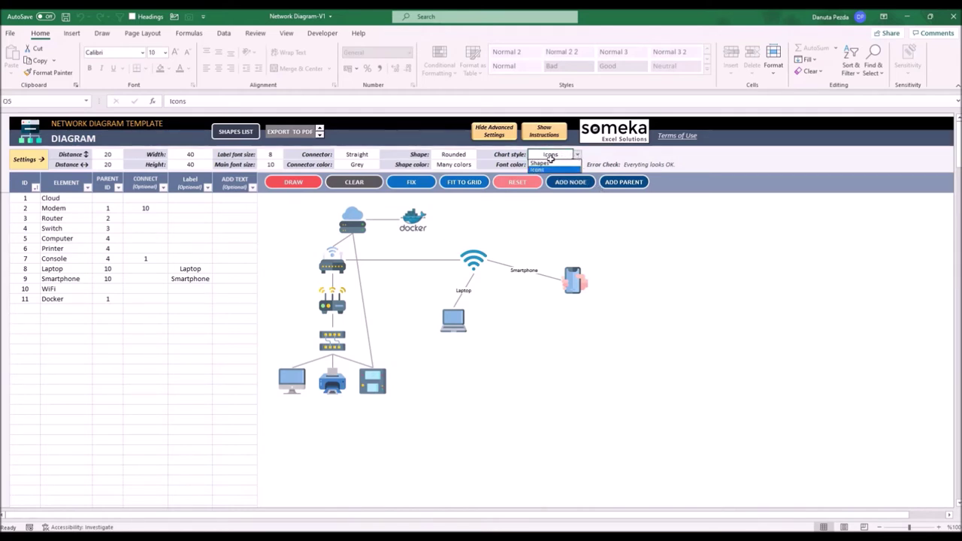
{"action": "left_click", "coordinate": [548, 162]}
{"action": "left_click", "coordinate": [110, 249]}
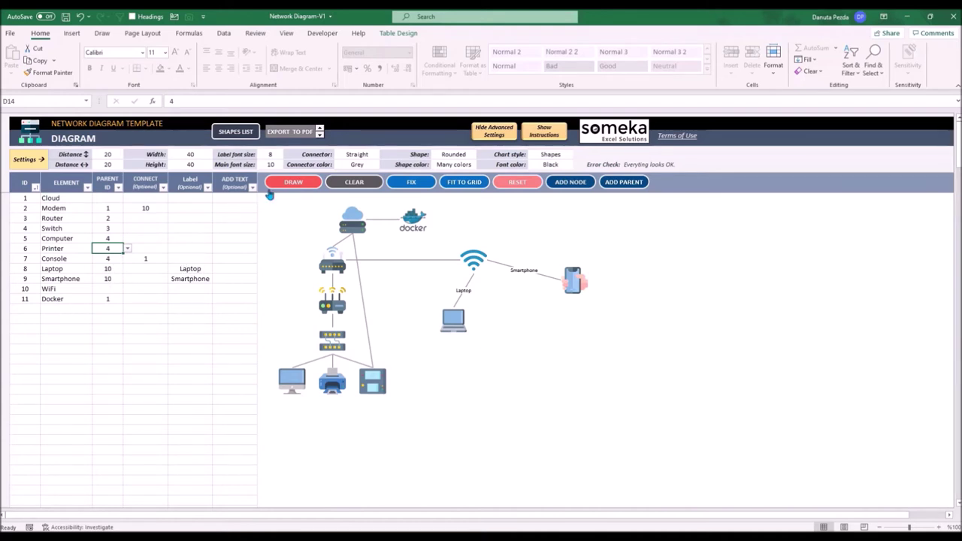
{"action": "left_click", "coordinate": [291, 185]}
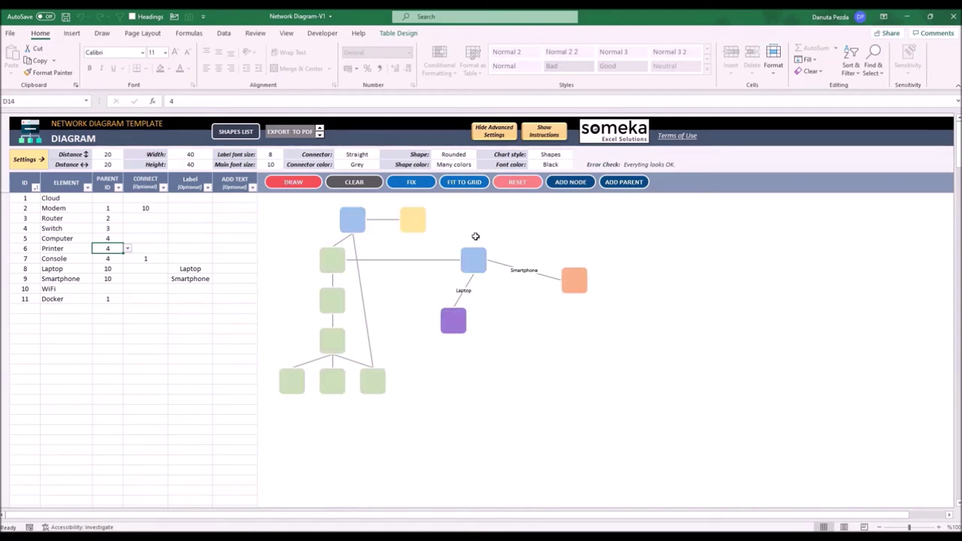
Enter the display texts Cloud, Modem, Router, Switch, Computer, Printer, Console, Laptop, Smartphone, WiFi and Docker for elements 1 to 11
{"action": "left_click", "coordinate": [66, 199]}
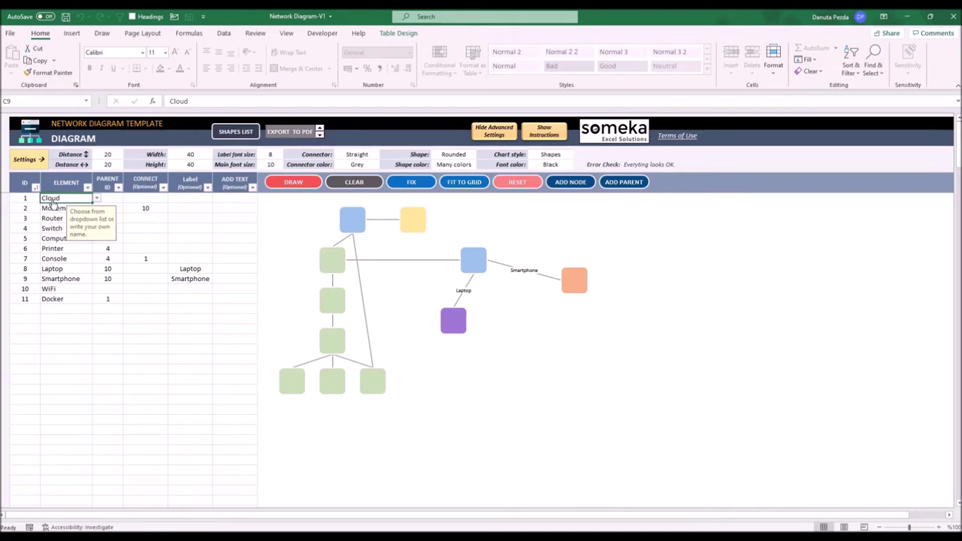
{"action": "left_click", "coordinate": [231, 201]}
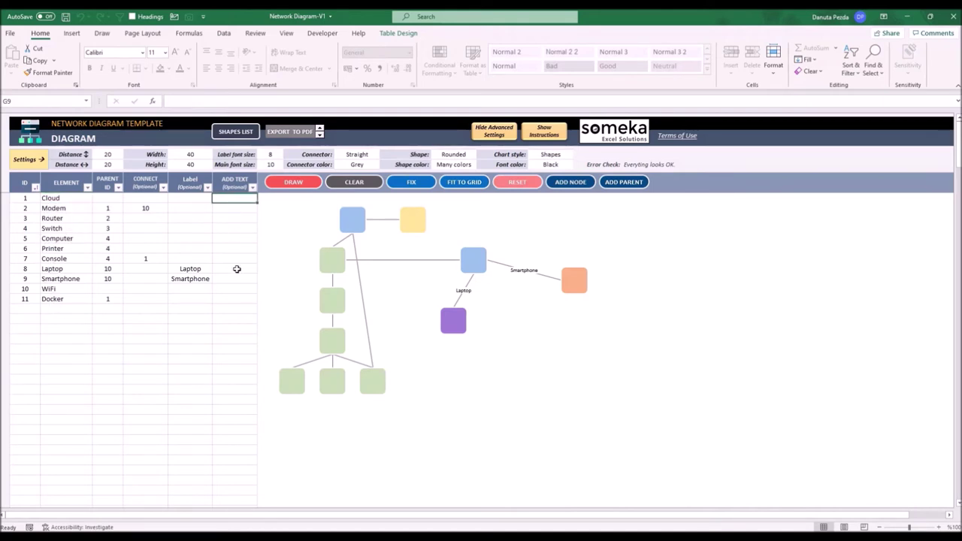
{"action": "type", "text": "Cloud Modem Router Switch Computer Printer "}
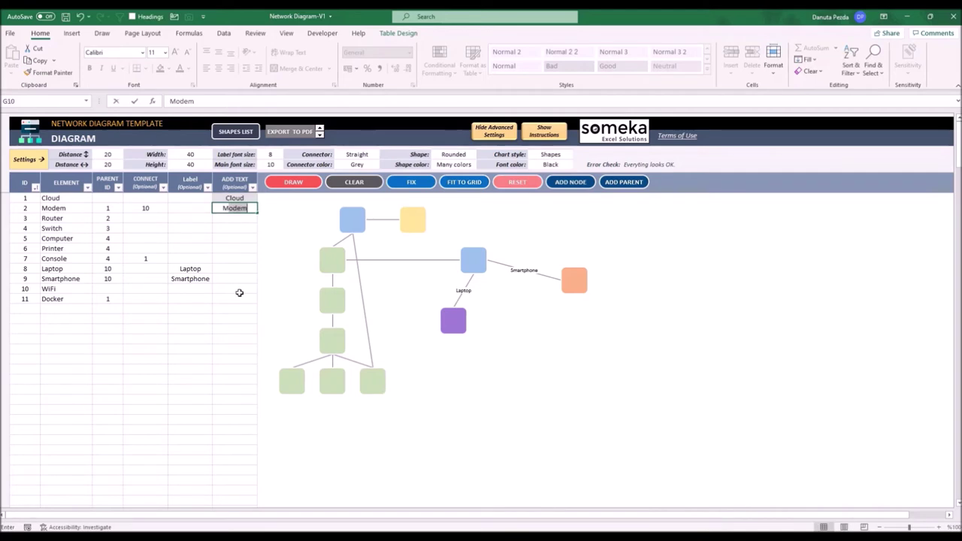
{"action": "type", "text": "Console Laptop Smartphone WiFi Docker"}
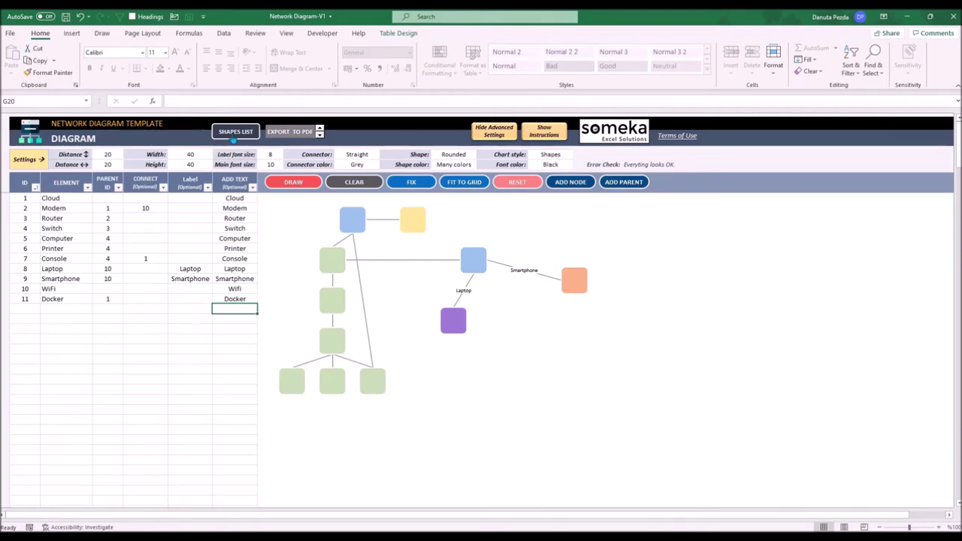
Rename the Database shape to Disk in the components catalogue's shape table and return to the diagram
{"action": "left_click", "coordinate": [235, 131]}
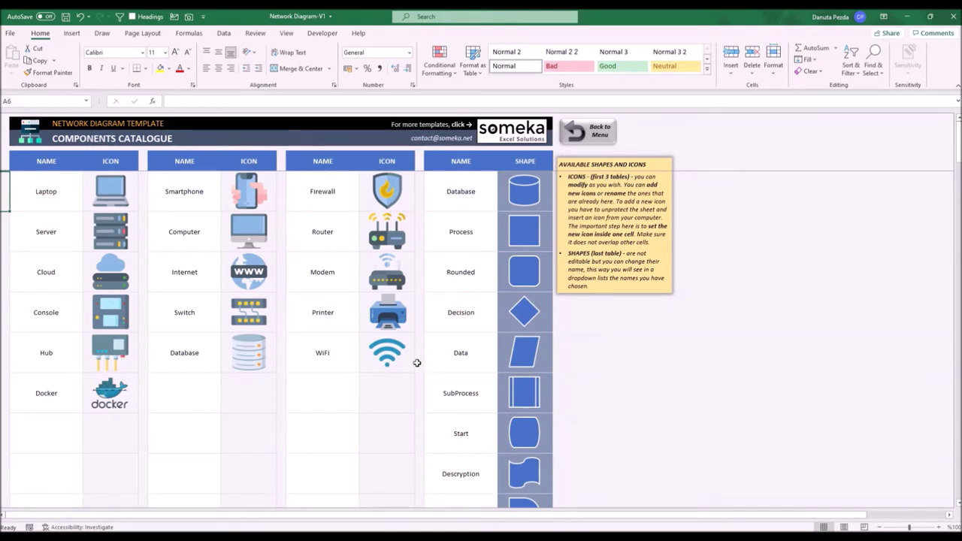
{"action": "left_click_drag", "start_coordinate": [446, 190], "coordinate": [457, 475]}
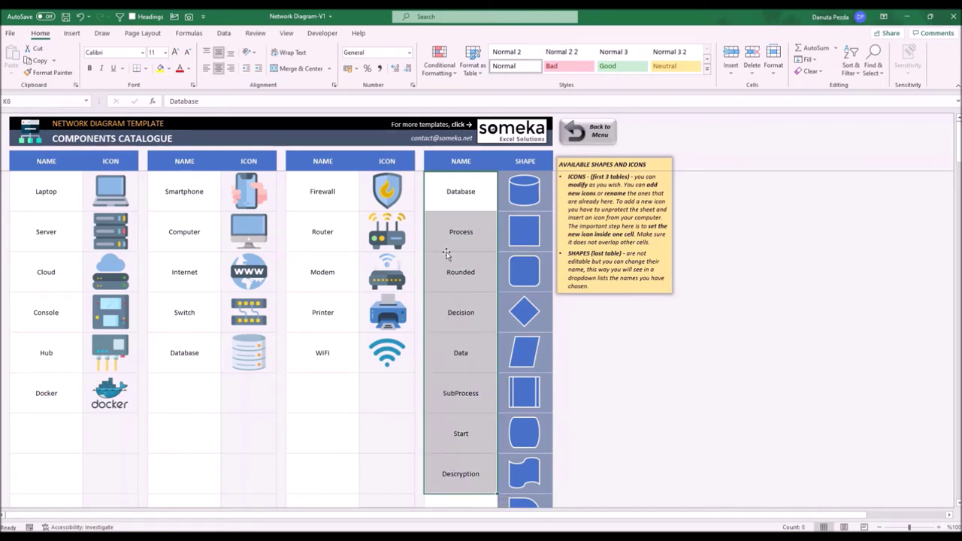
{"action": "left_click", "coordinate": [451, 196]}
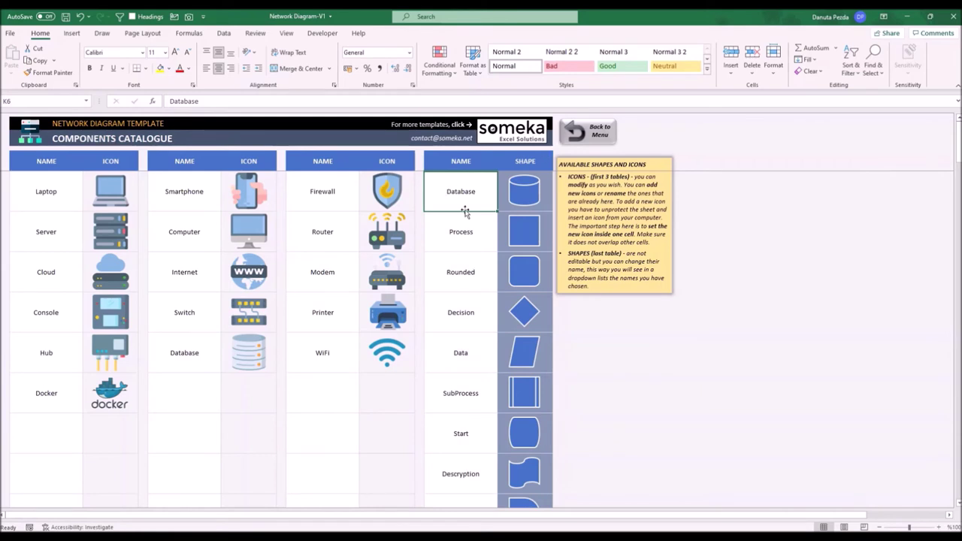
{"action": "type", "text": "Disk"}
{"action": "key", "text": "Return"}
{"action": "left_click", "coordinate": [588, 130]}
Change element 1 to the Disk shape, element 2 to Rounded, and elements 3 and 4 to SubProcess
{"action": "left_click", "coordinate": [49, 198]}
{"action": "left_click", "coordinate": [96, 199]}
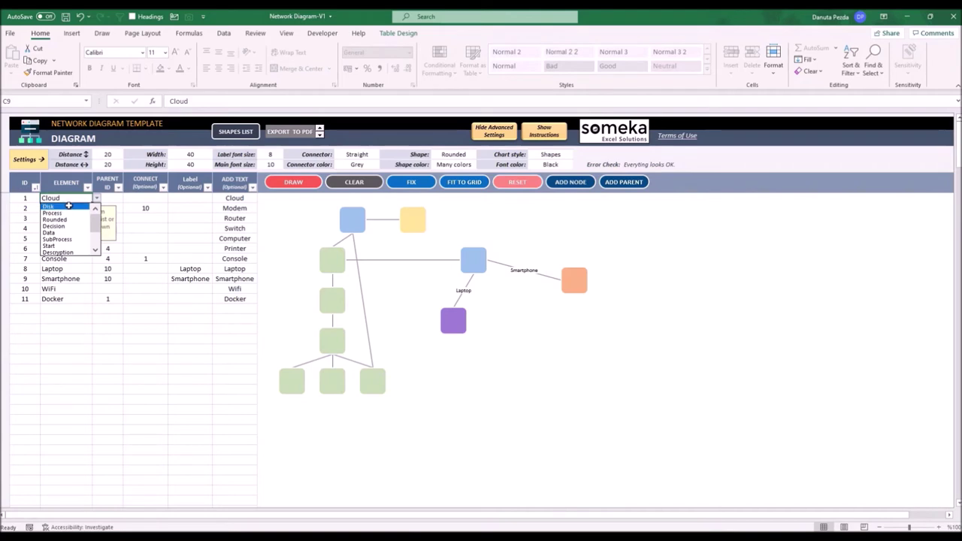
{"action": "left_click", "coordinate": [68, 205]}
{"action": "left_click", "coordinate": [53, 210]}
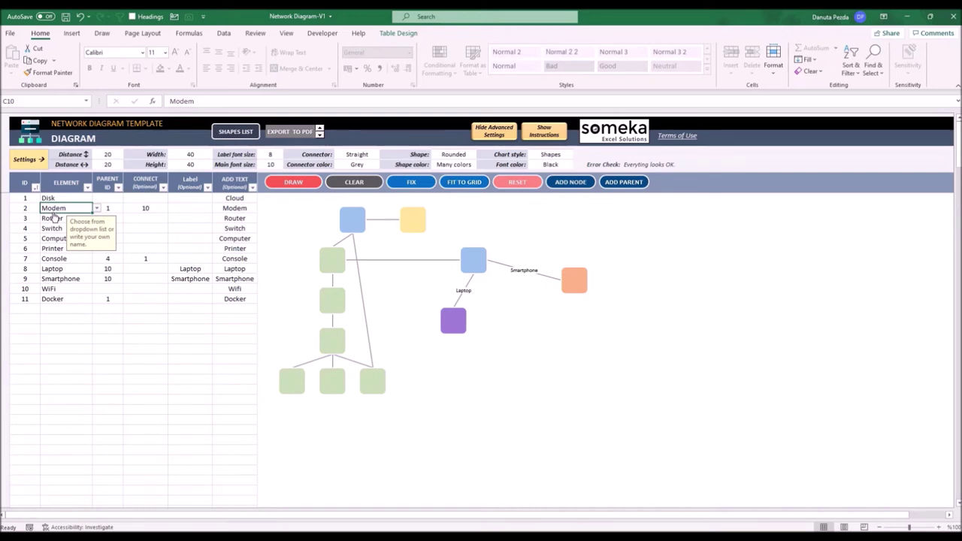
{"action": "left_click", "coordinate": [97, 208]}
{"action": "left_click", "coordinate": [90, 223]}
{"action": "left_click", "coordinate": [96, 220]}
{"action": "left_click", "coordinate": [96, 218]}
{"action": "left_click", "coordinate": [71, 256]}
Set element 5 to Process, 6 and 7 to Decision, 8 to Descryption, 9 to Circle, 10 to Start and 11 to Data, and redraw the diagram
{"action": "left_click", "coordinate": [96, 239]}
{"action": "left_click", "coordinate": [72, 271]}
{"action": "left_click", "coordinate": [97, 258]}
{"action": "left_click", "coordinate": [71, 281]}
{"action": "left_click", "coordinate": [97, 279]}
{"action": "left_click", "coordinate": [68, 308]}
{"action": "left_click", "coordinate": [97, 289]}
{"action": "left_click", "coordinate": [66, 302]}
{"action": "left_click", "coordinate": [96, 288]}
{"action": "left_click", "coordinate": [64, 334]}
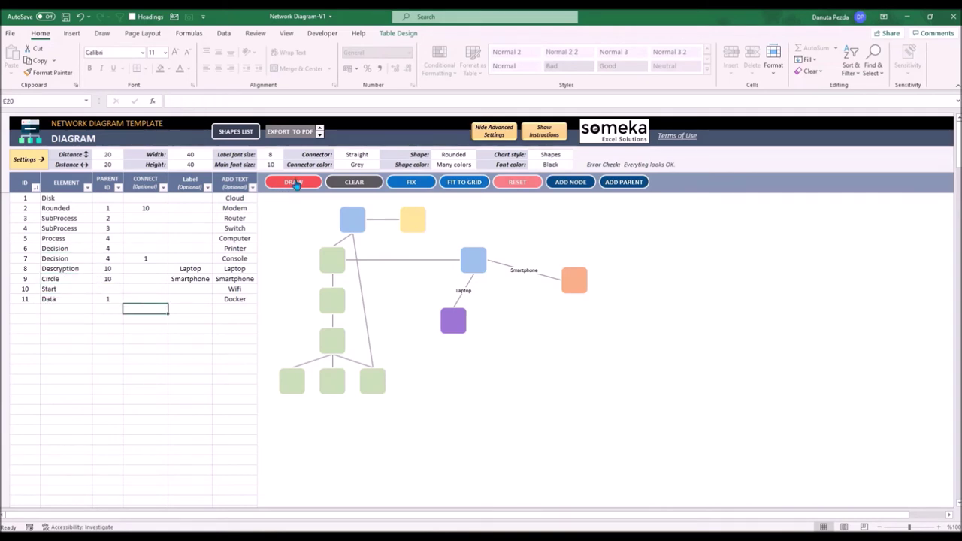
{"action": "left_click", "coordinate": [293, 183]}
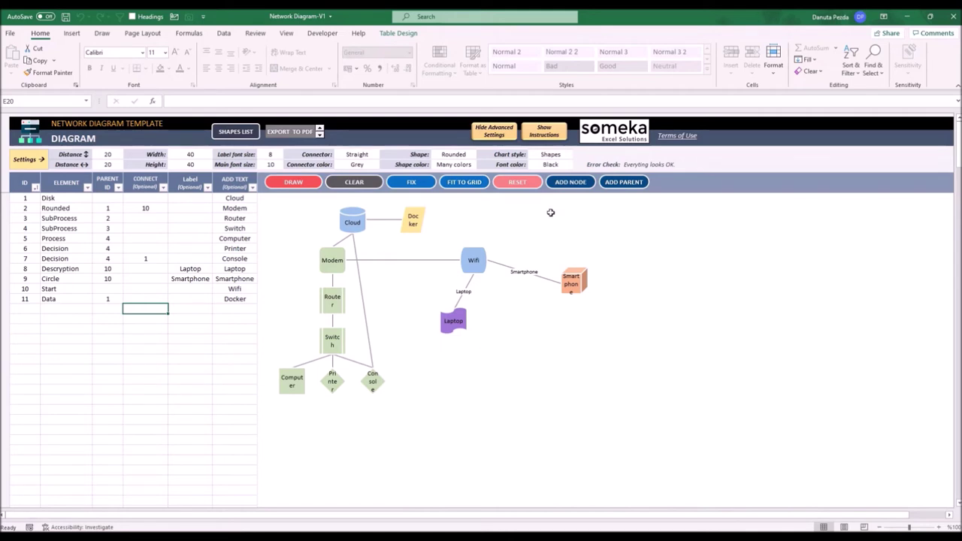
Add a new parent box with the contents New Laptop
{"action": "left_click", "coordinate": [626, 183]}
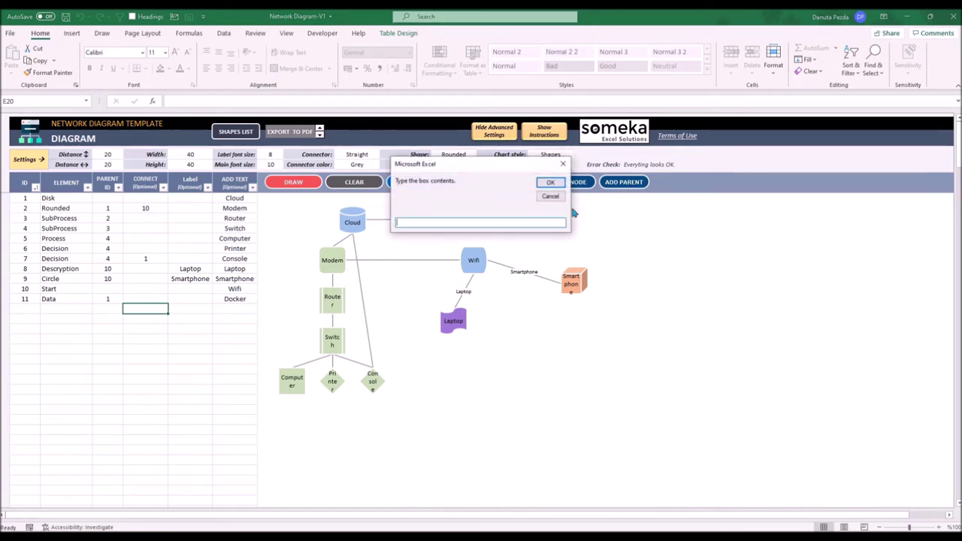
{"action": "type", "text": "New Laptop"}
{"action": "key", "text": "Return"}
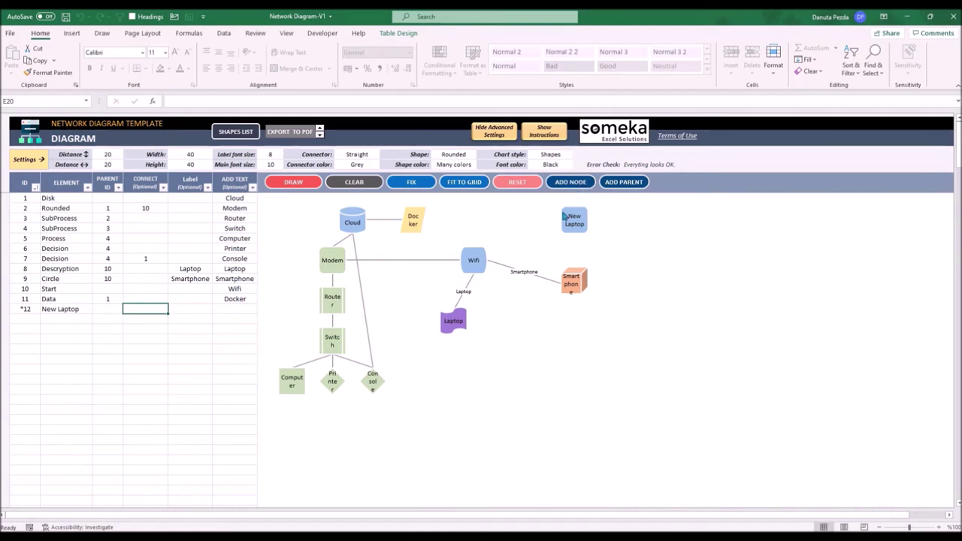
Add a child node named Mouse under the Laptop box
{"action": "left_click", "coordinate": [571, 182]}
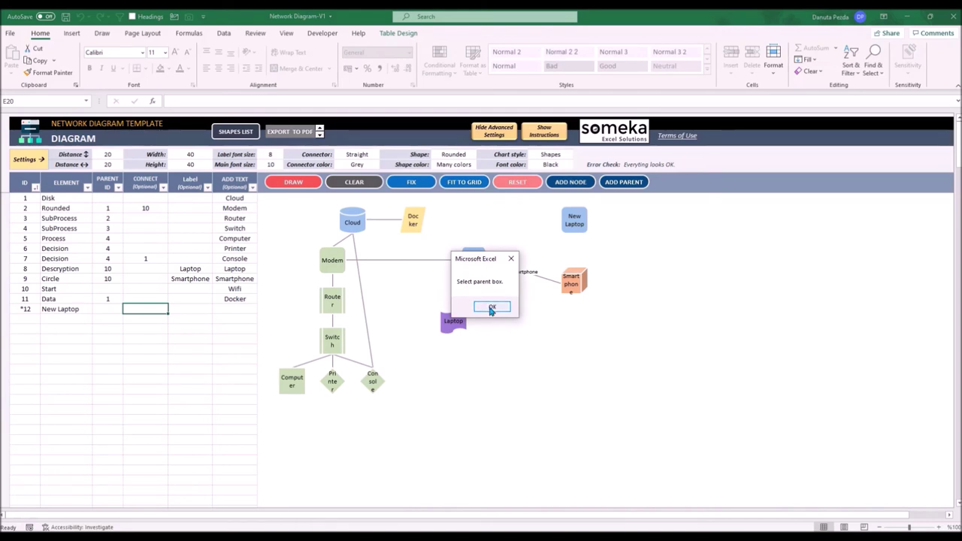
{"action": "left_click", "coordinate": [492, 308]}
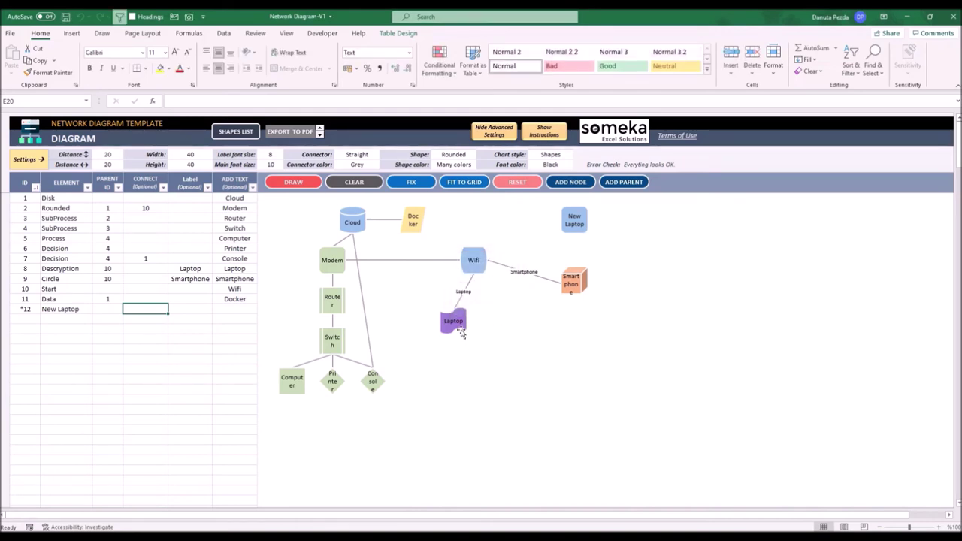
{"action": "left_click", "coordinate": [460, 326]}
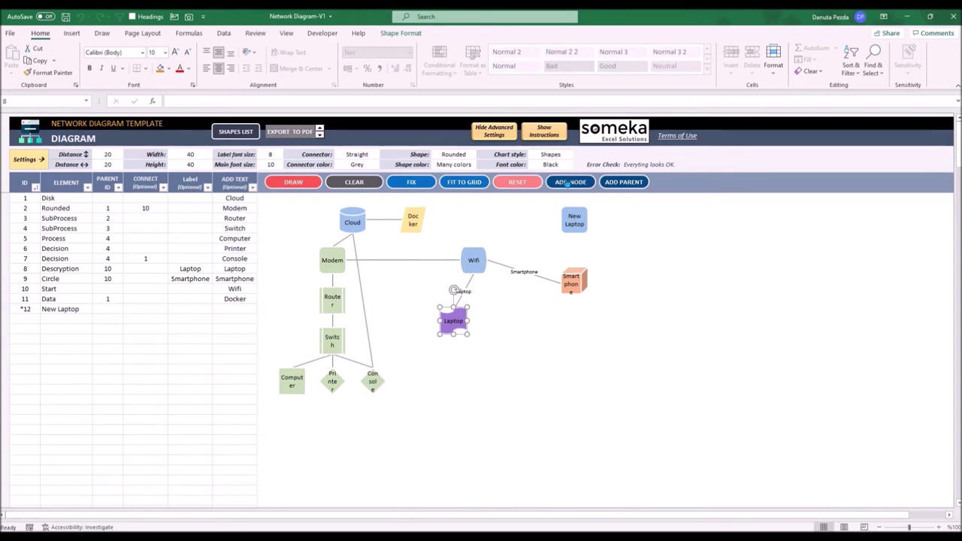
{"action": "left_click", "coordinate": [568, 183]}
{"action": "type", "text": "Mouse"}
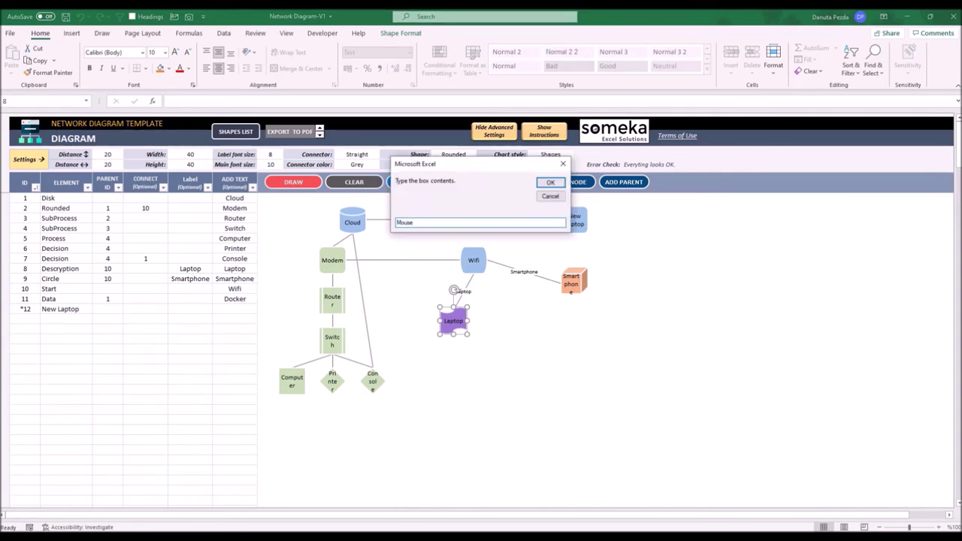
{"action": "key", "text": "Return"}
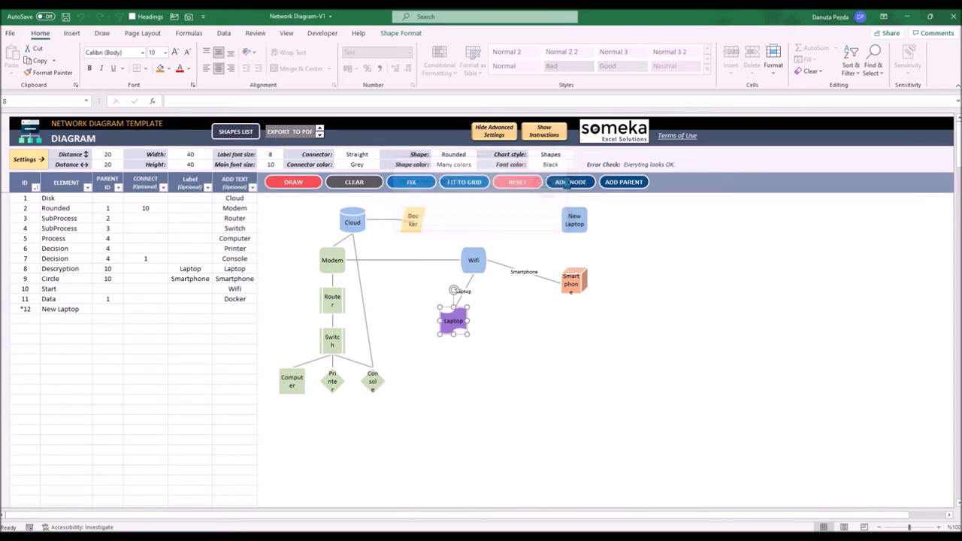
{"action": "left_click", "coordinate": [531, 318]}
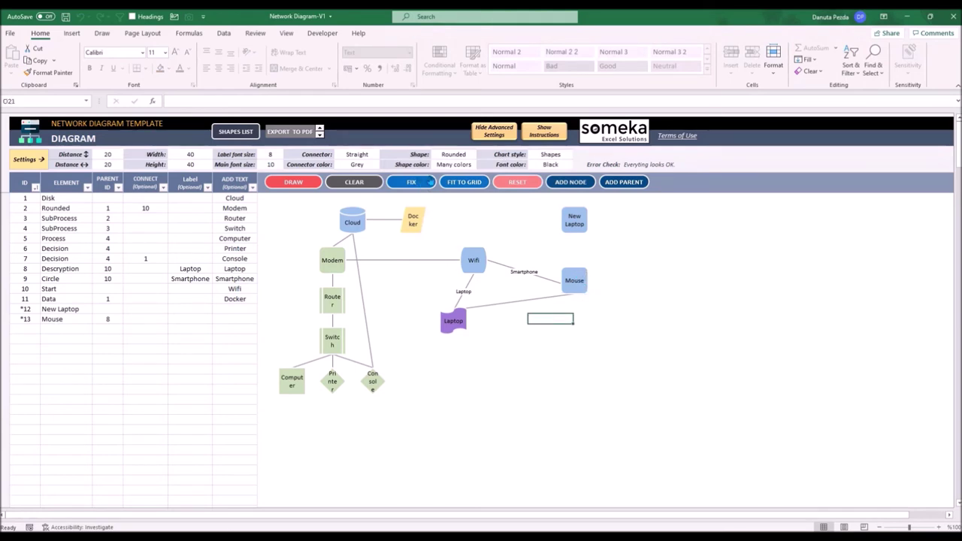
Redraw the diagram, move the Mouse box below Laptop and Smartphone slightly lower, and tidy the layout with Fix
{"action": "left_click", "coordinate": [293, 183]}
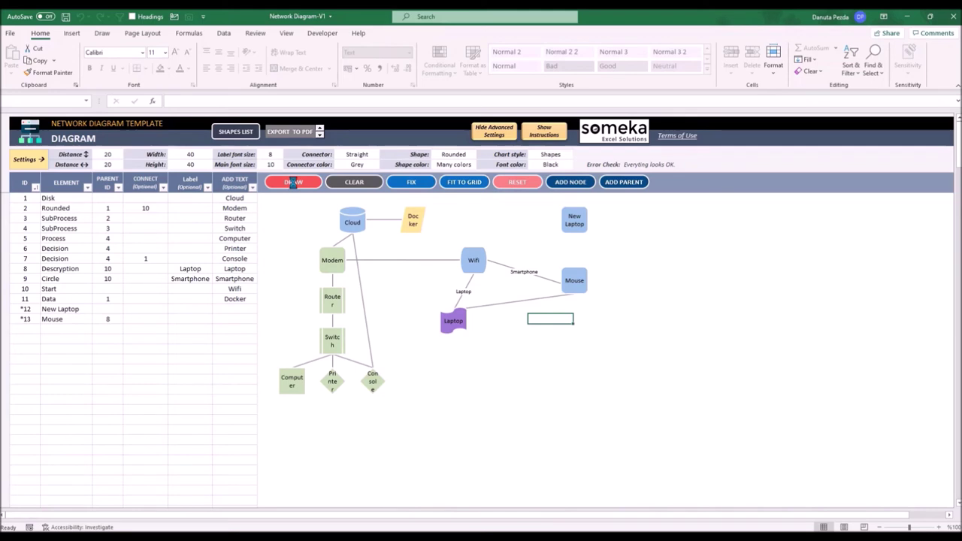
{"action": "left_click_drag", "start_coordinate": [544, 245], "coordinate": [449, 380]}
{"action": "left_click_drag", "start_coordinate": [542, 286], "coordinate": [562, 307]}
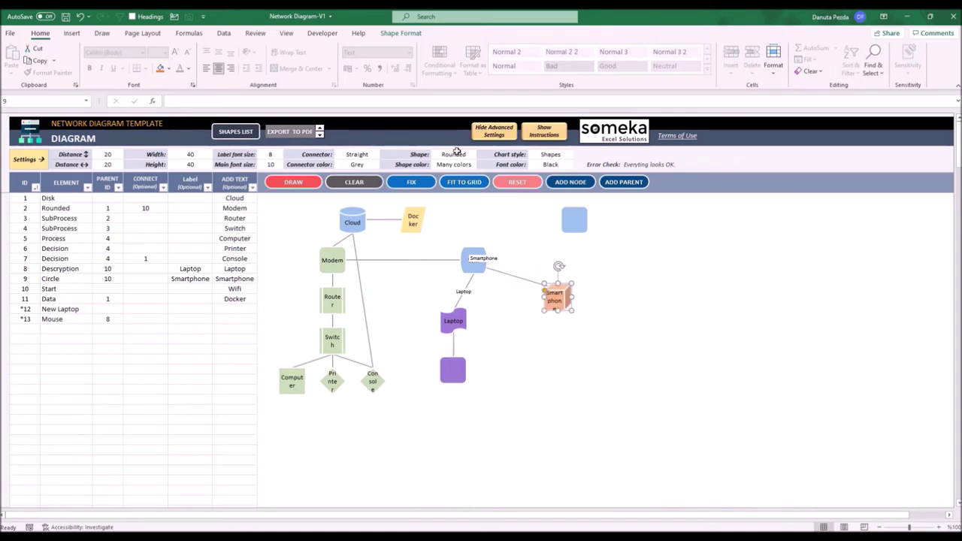
{"action": "left_click", "coordinate": [399, 186]}
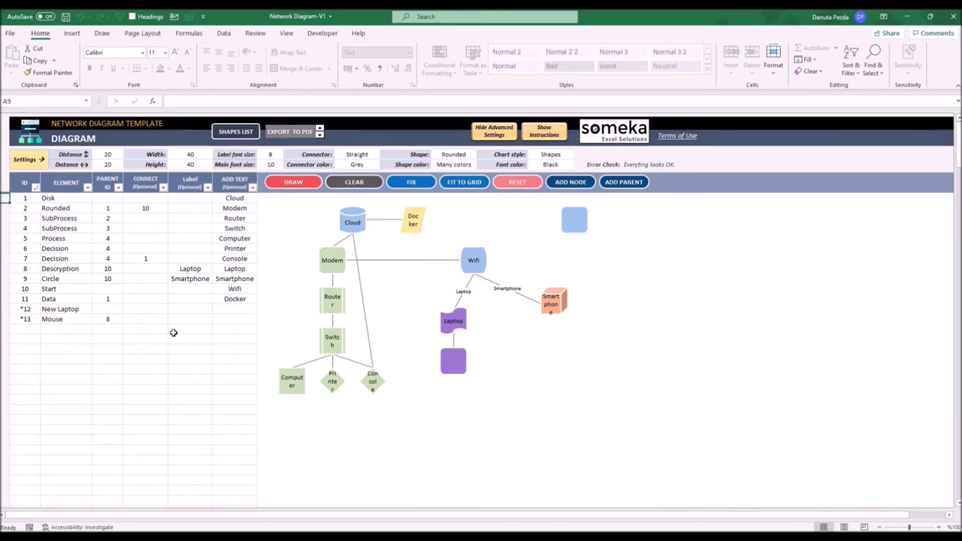
Remove the asterisks from the IDs of New Laptop and Mouse, making them 12 and 13, and redraw the diagram
{"action": "left_click", "coordinate": [25, 309]}
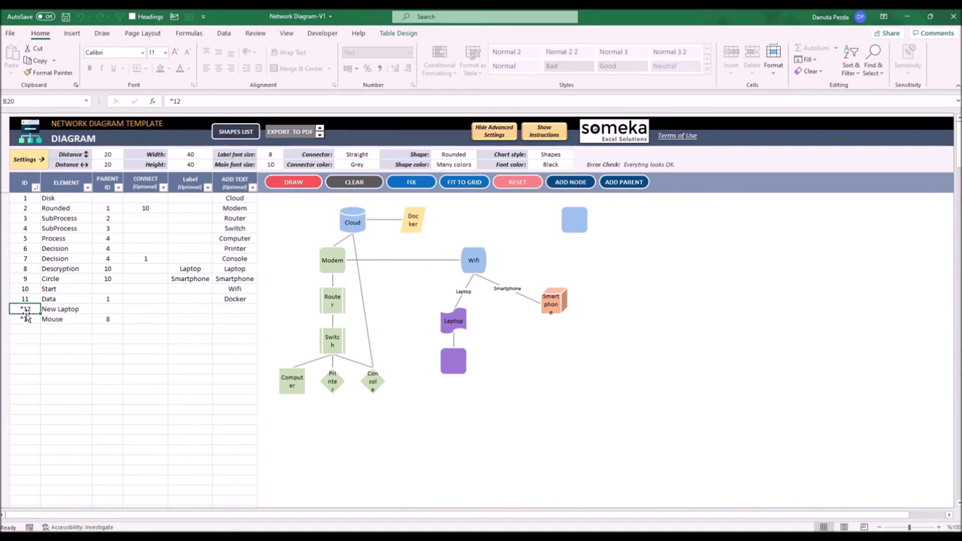
{"action": "key", "text": "Return"}
{"action": "key", "text": "Return"}
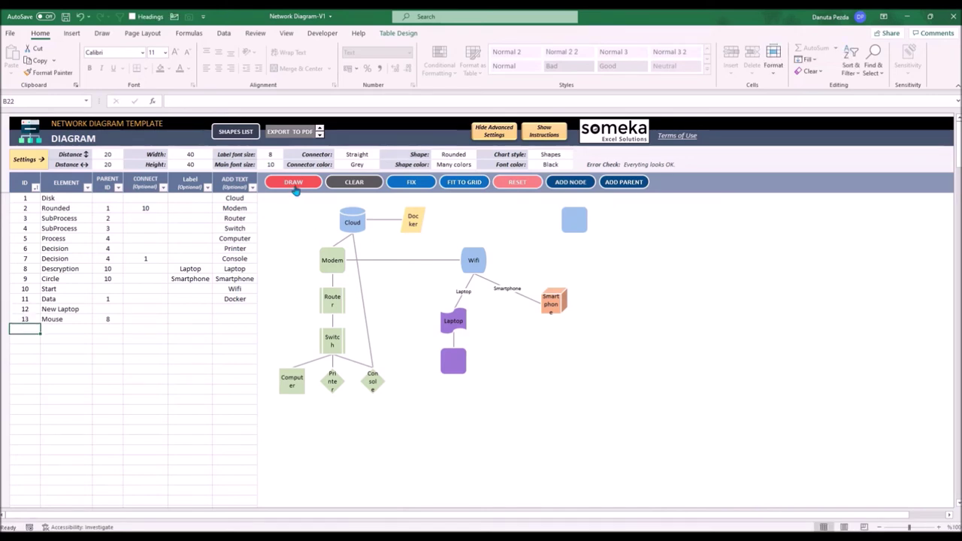
{"action": "left_click", "coordinate": [294, 185]}
{"action": "left_click", "coordinate": [109, 218]}
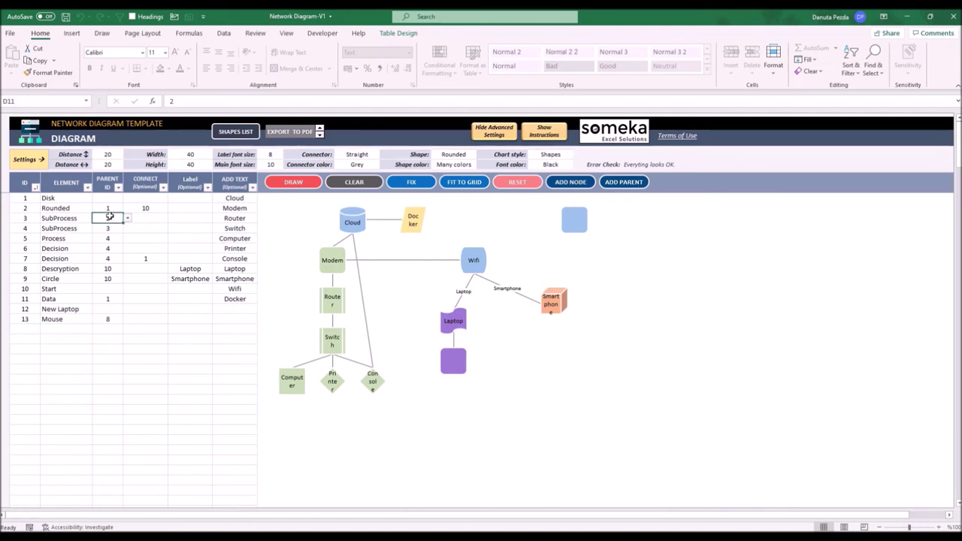
{"action": "left_click", "coordinate": [524, 231]}
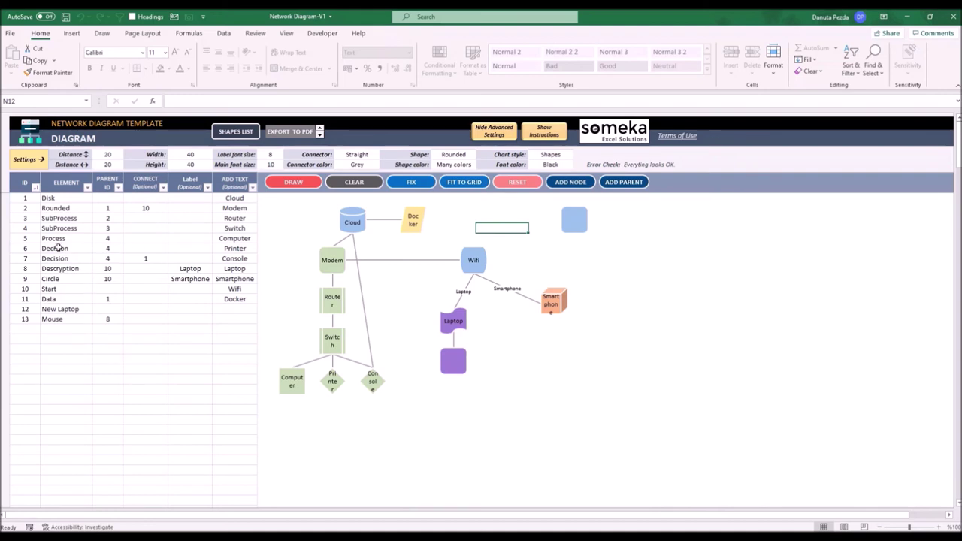
Delete the table entries for elements 5 to 13 and redraw the diagram
{"action": "left_click_drag", "start_coordinate": [25, 239], "coordinate": [240, 324]}
{"action": "key", "text": "Delete"}
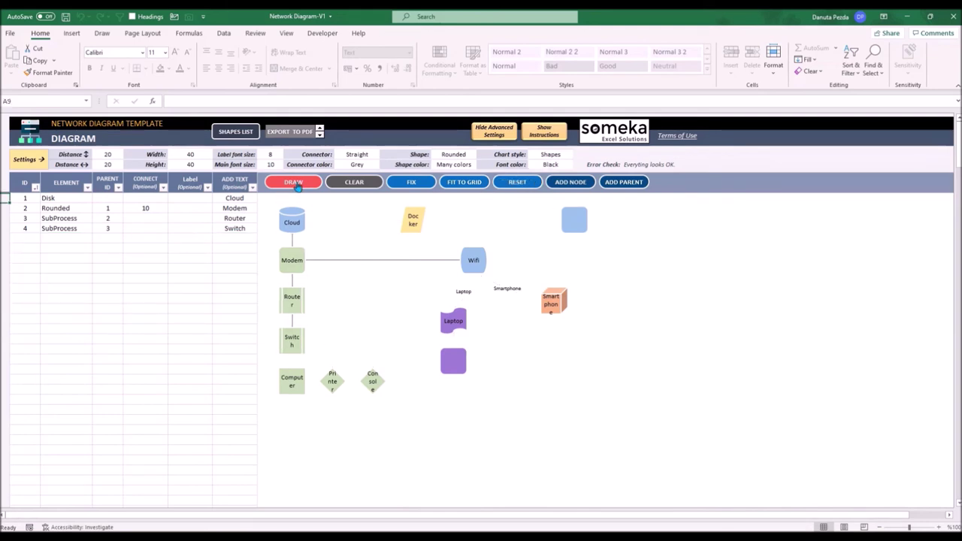
{"action": "left_click", "coordinate": [534, 308]}
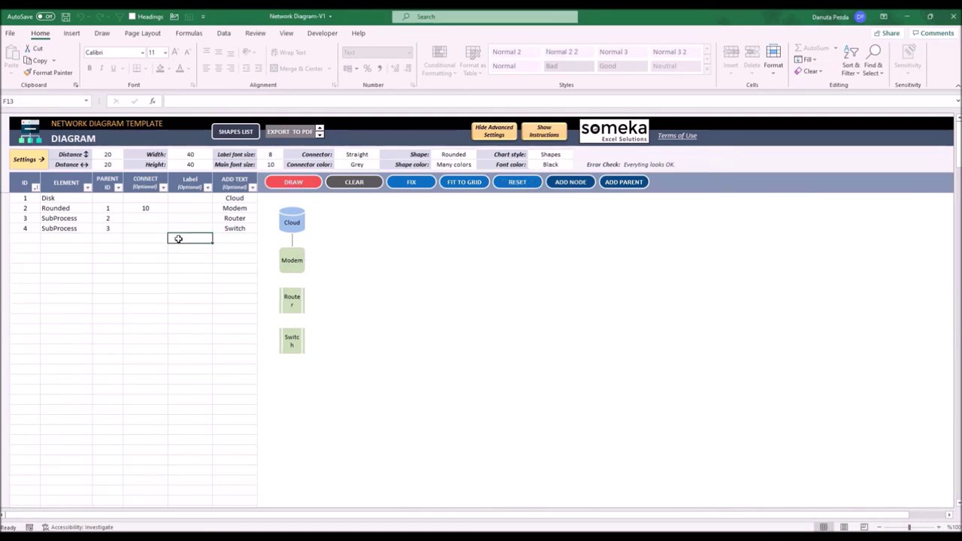
Clear Modem's extra Connect value and redraw the diagram
{"action": "left_click", "coordinate": [145, 208]}
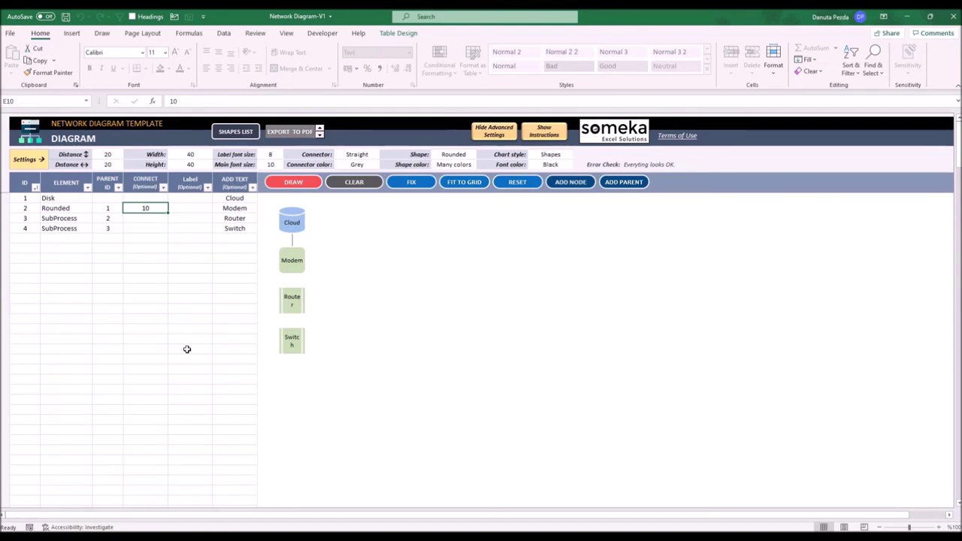
{"action": "key", "text": "Delete"}
{"action": "left_click", "coordinate": [414, 258]}
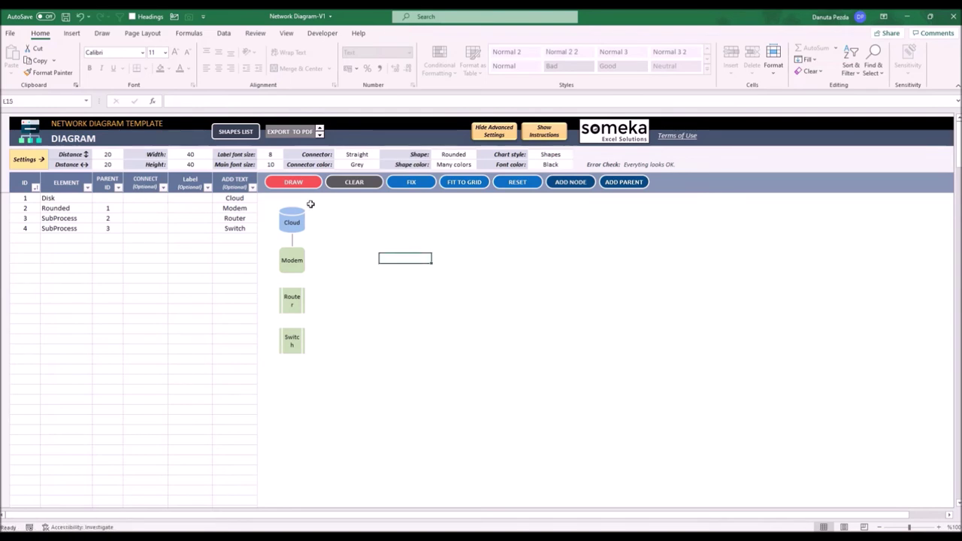
{"action": "left_click", "coordinate": [293, 182]}
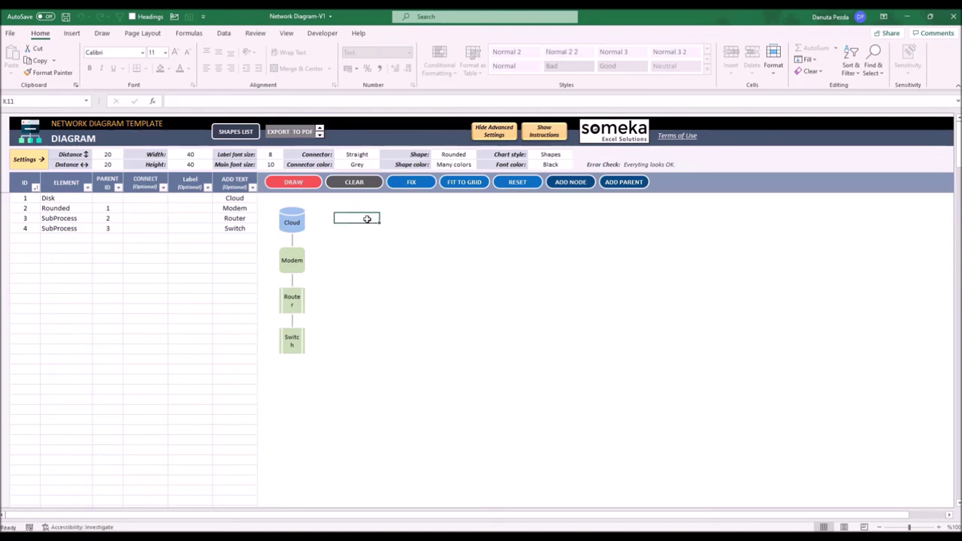
Set Router's parent ID to 1 and redraw the diagram
{"action": "left_click", "coordinate": [111, 225]}
{"action": "left_click", "coordinate": [108, 218]}
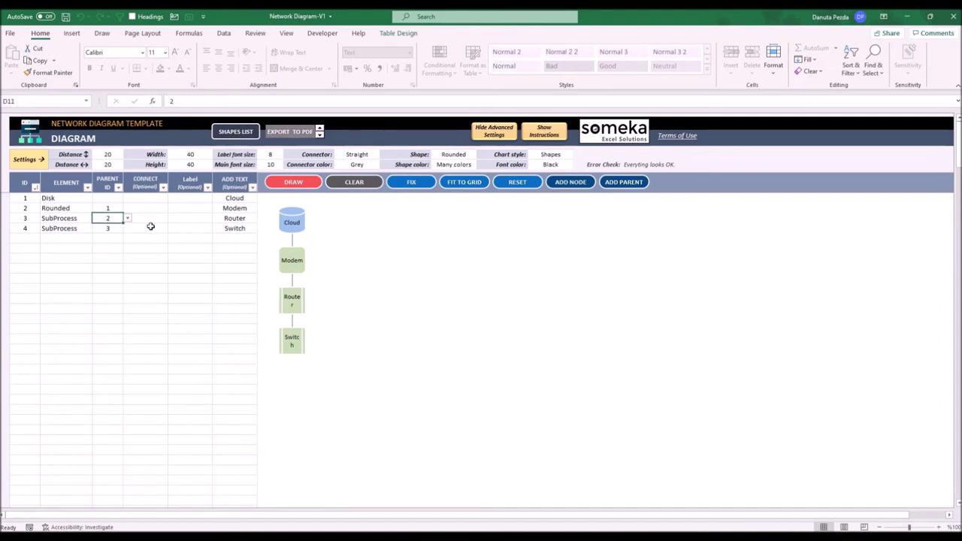
{"action": "type", "text": "1"}
{"action": "key", "text": "Return"}
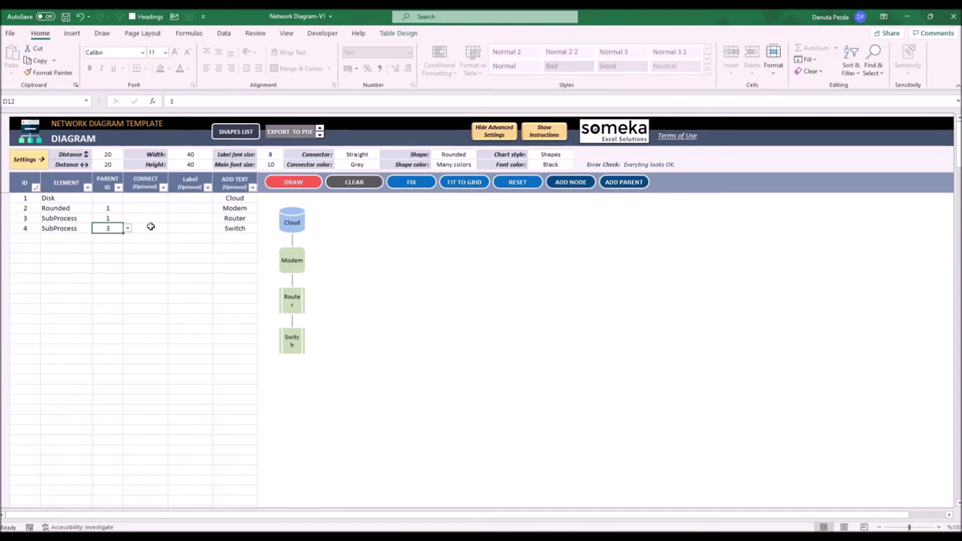
{"action": "left_click", "coordinate": [312, 182]}
{"action": "left_click", "coordinate": [390, 325]}
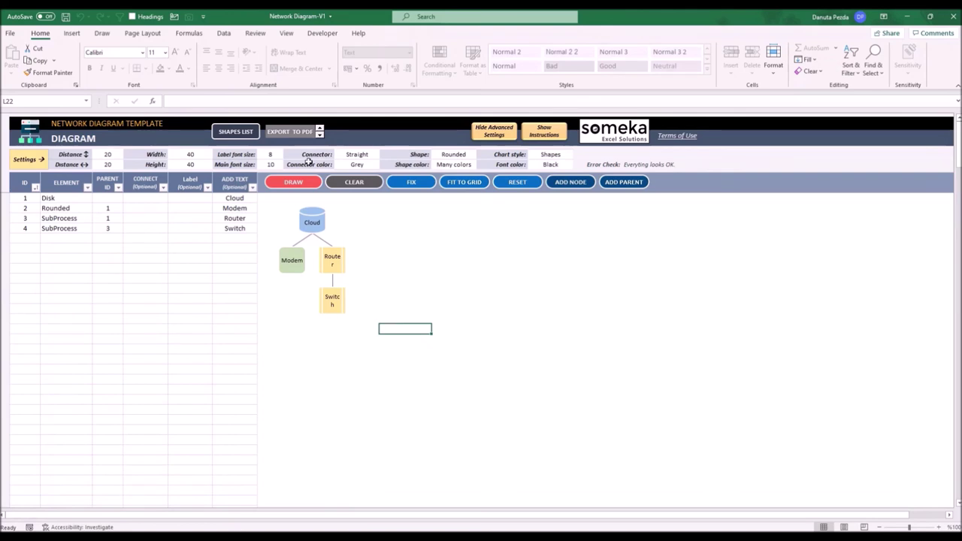
Set both the vertical and horizontal distance between shapes to 40 and redraw the diagram
{"action": "left_click", "coordinate": [108, 155]}
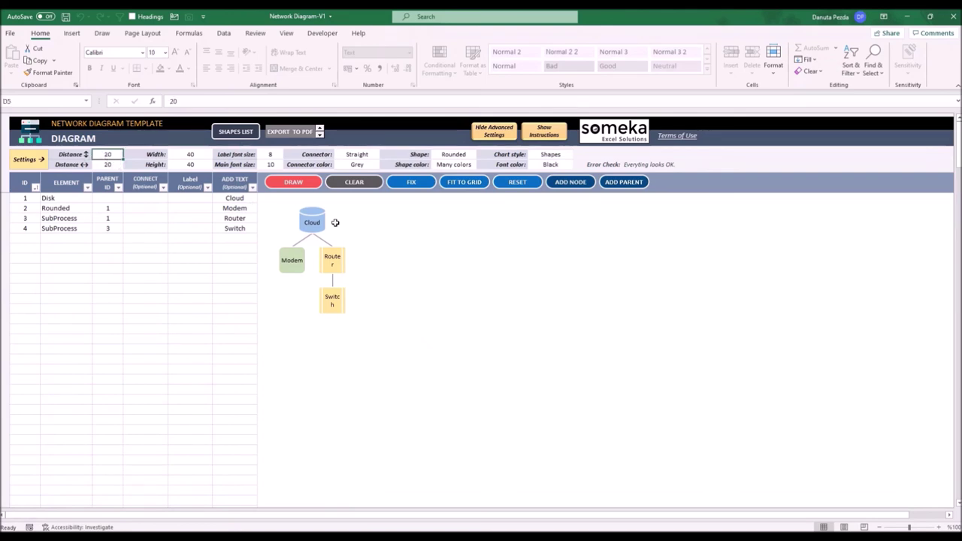
{"action": "type", "text": "40"}
{"action": "key", "text": "Return"}
Set the shape width to 80 and height to 60, and redraw the diagram
{"action": "left_click", "coordinate": [191, 154]}
{"action": "type", "text": "80"}
{"action": "key", "text": "Return"}
{"action": "type", "text": "60"}
{"action": "key", "text": "Return"}
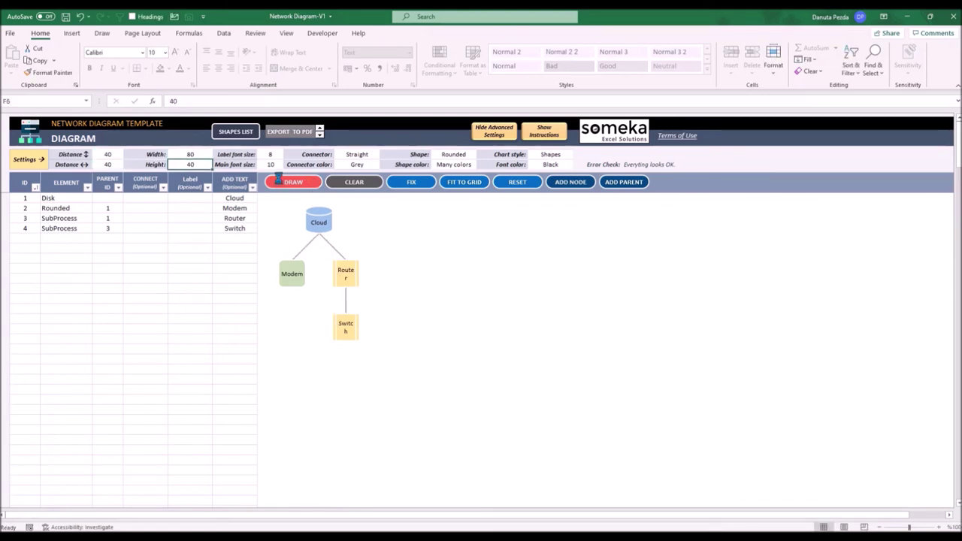
{"action": "left_click", "coordinate": [291, 185]}
Set the main font size to 12 and redraw the diagram
{"action": "left_click", "coordinate": [271, 164]}
{"action": "type", "text": "12"}
{"action": "left_click", "coordinate": [292, 184]}
Change the connector type to Curvy and redraw the diagram
{"action": "left_click", "coordinate": [367, 153]}
{"action": "left_click", "coordinate": [384, 154]}
{"action": "left_click", "coordinate": [353, 172]}
{"action": "left_click", "coordinate": [319, 184]}
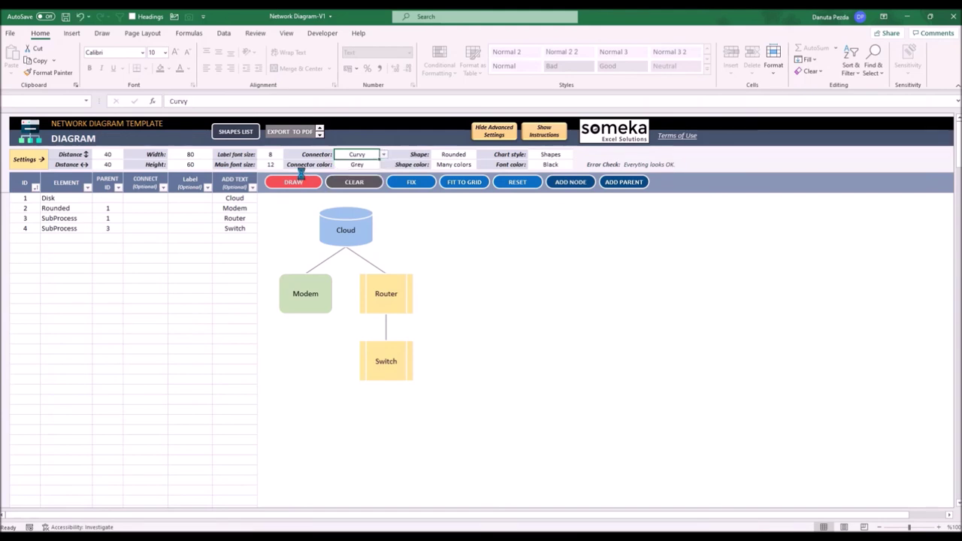
Set the connector color to Green and the shape color to Orange, redrawing the diagram
{"action": "left_click", "coordinate": [357, 164]}
{"action": "left_click", "coordinate": [383, 163]}
{"action": "left_click", "coordinate": [353, 187]}
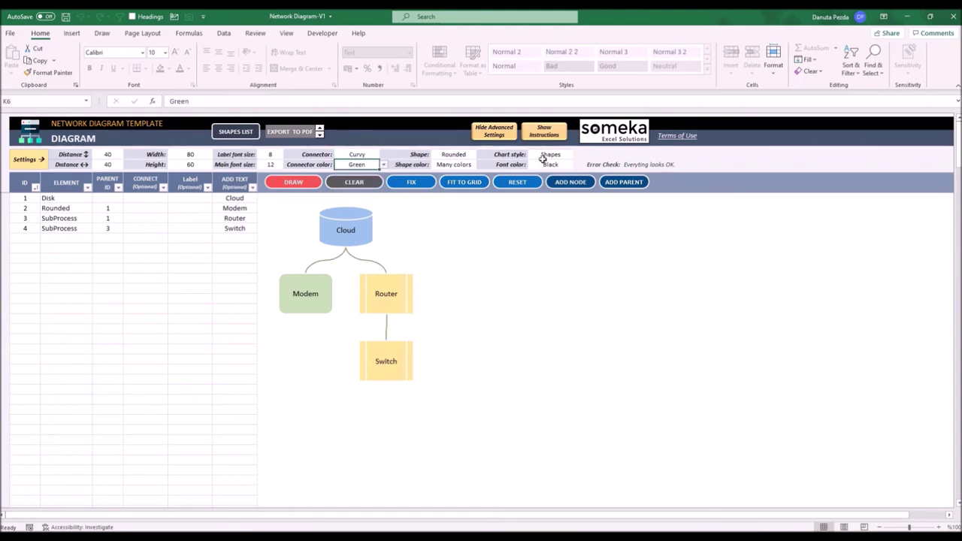
{"action": "left_click", "coordinate": [454, 163]}
{"action": "left_click", "coordinate": [480, 164]}
{"action": "left_click", "coordinate": [443, 205]}
{"action": "left_click", "coordinate": [293, 181]}
Set the font color to White and redraw the diagram
{"action": "left_click", "coordinate": [550, 164]}
{"action": "left_click", "coordinate": [577, 164]}
{"action": "left_click", "coordinate": [548, 180]}
{"action": "left_click", "coordinate": [293, 182]}
{"action": "left_click", "coordinate": [245, 248]}
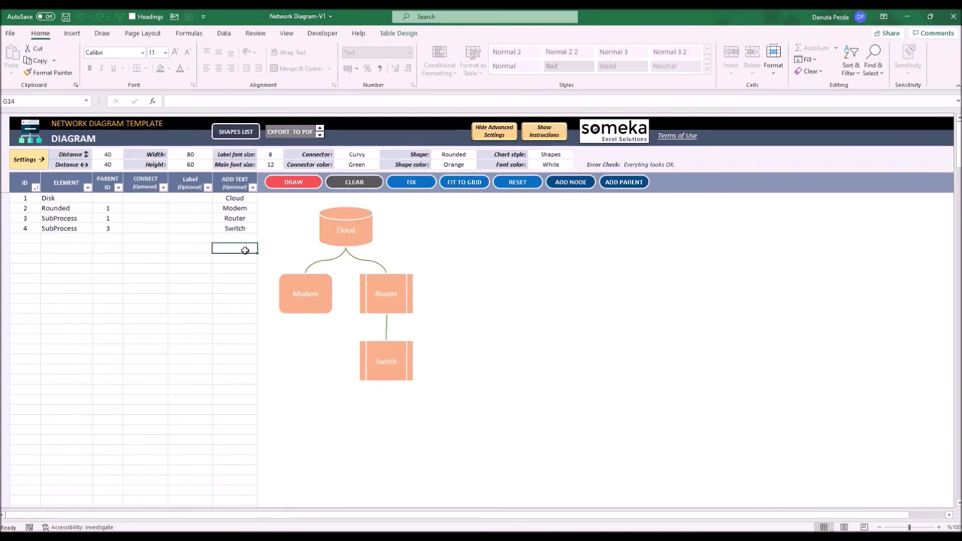
Export the diagram to the Desktop as a PDF named Network Diagram and close the opened PDF
{"action": "left_click", "coordinate": [300, 133]}
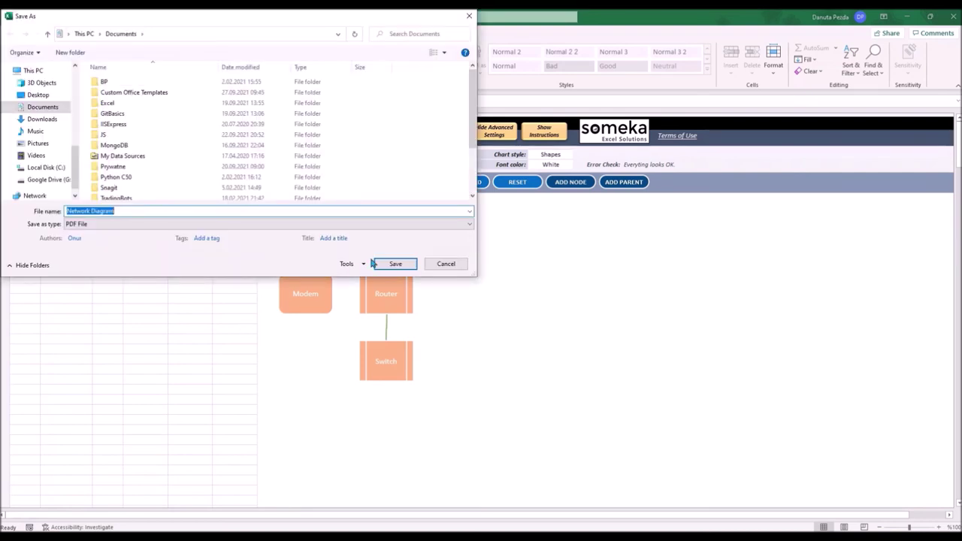
{"action": "left_click", "coordinate": [37, 95]}
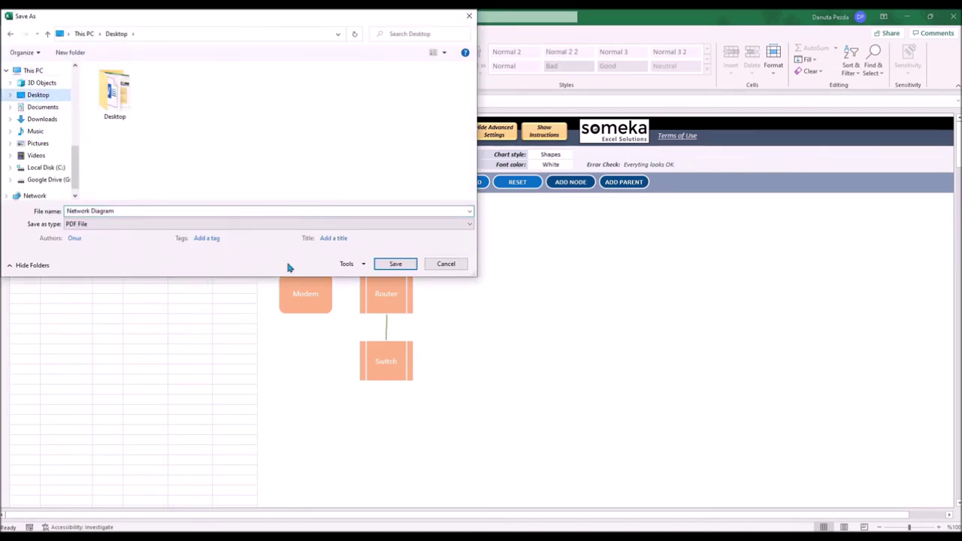
{"action": "left_click", "coordinate": [396, 266]}
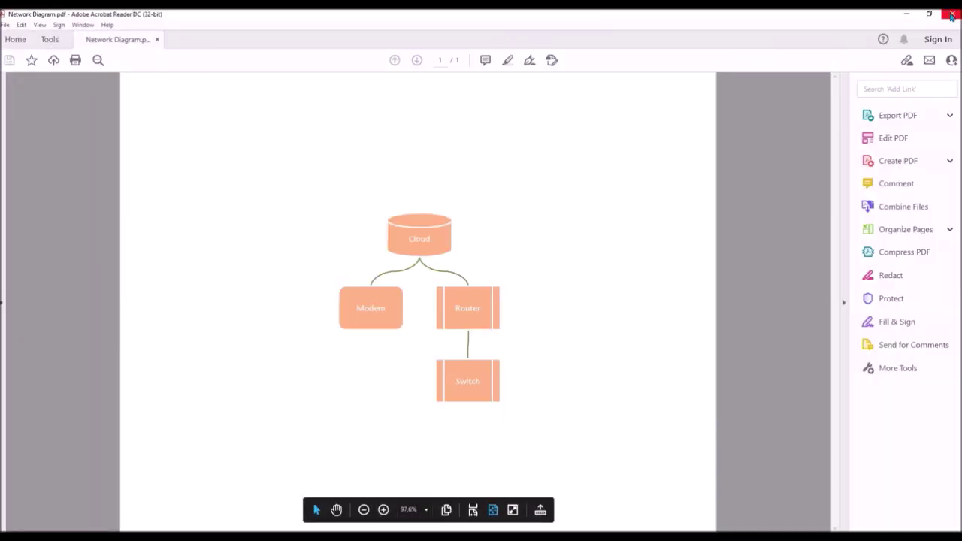
{"action": "left_click", "coordinate": [952, 16]}
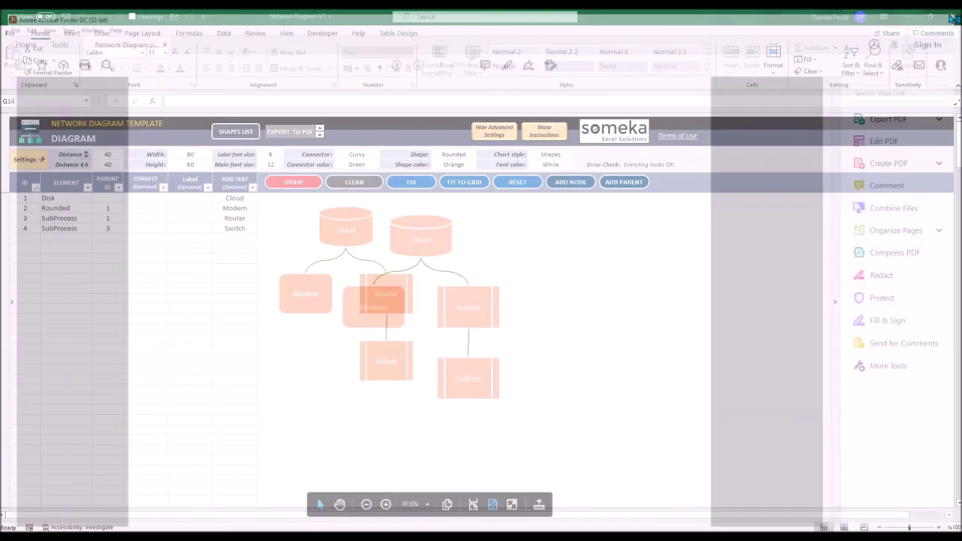
{"action": "left_click", "coordinate": [432, 240]}
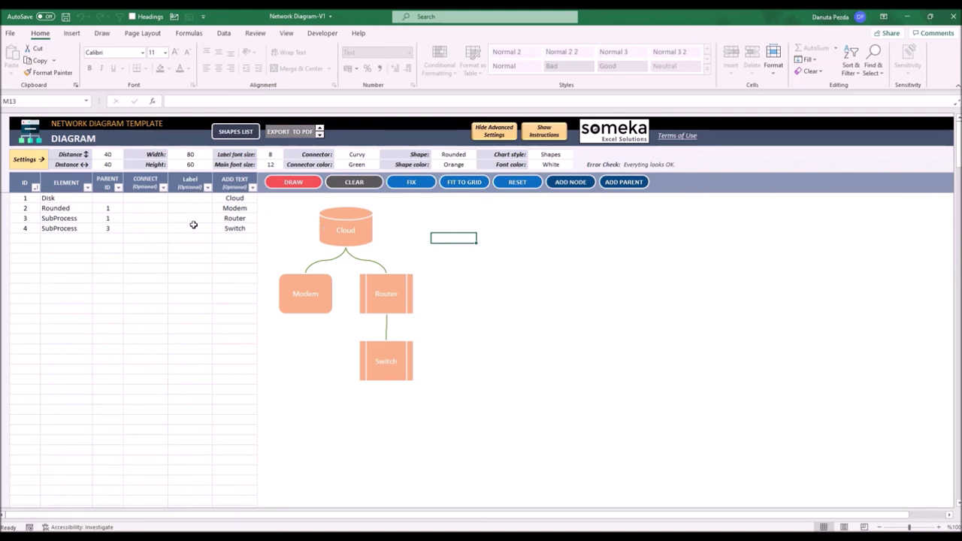
Sort the element table by ID from Z to A and return it to A to Z order
{"action": "left_click", "coordinate": [35, 198]}
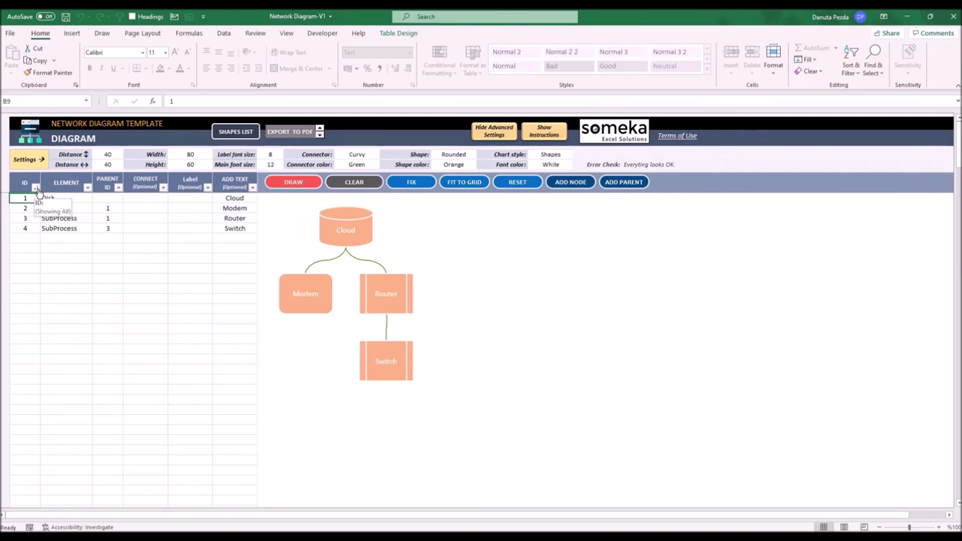
{"action": "left_click", "coordinate": [36, 188]}
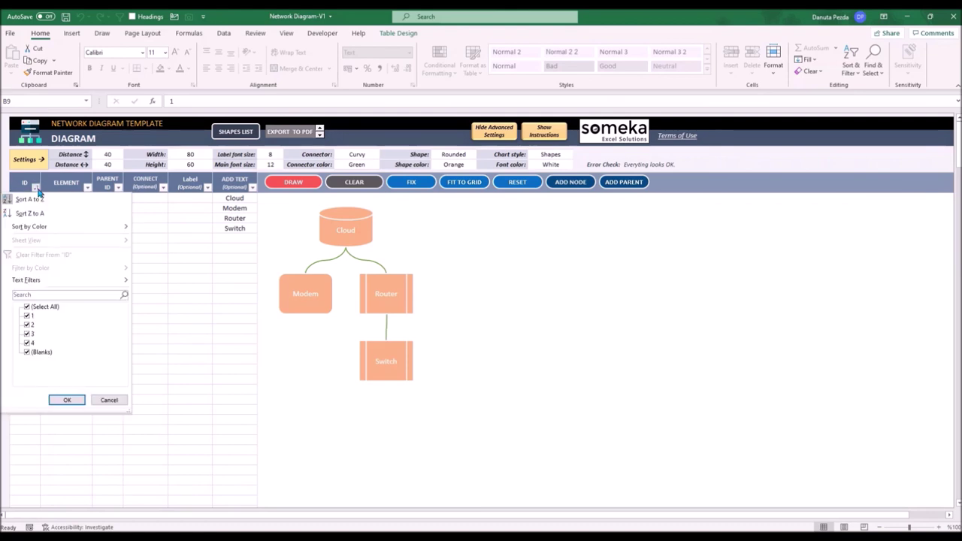
{"action": "left_click", "coordinate": [13, 213]}
{"action": "left_click", "coordinate": [35, 188]}
{"action": "left_click", "coordinate": [12, 200]}
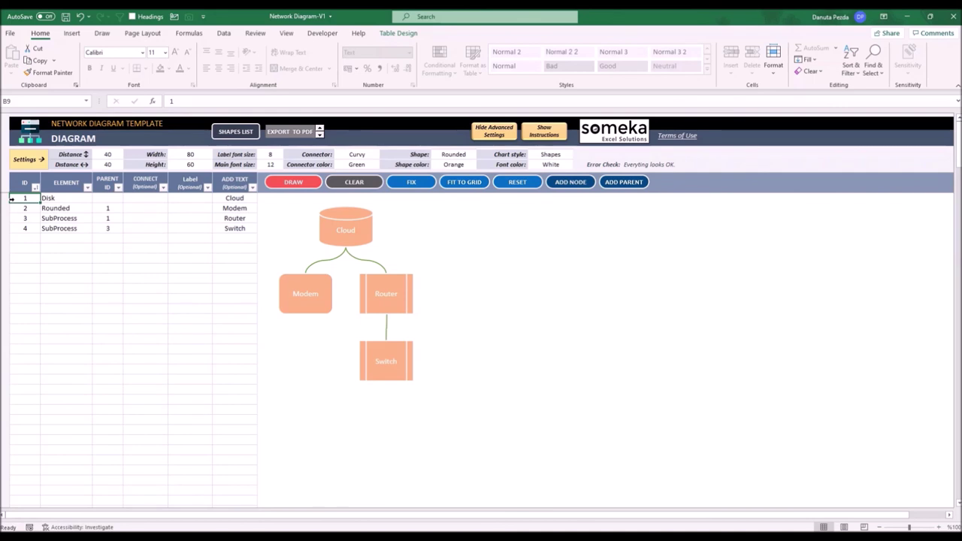